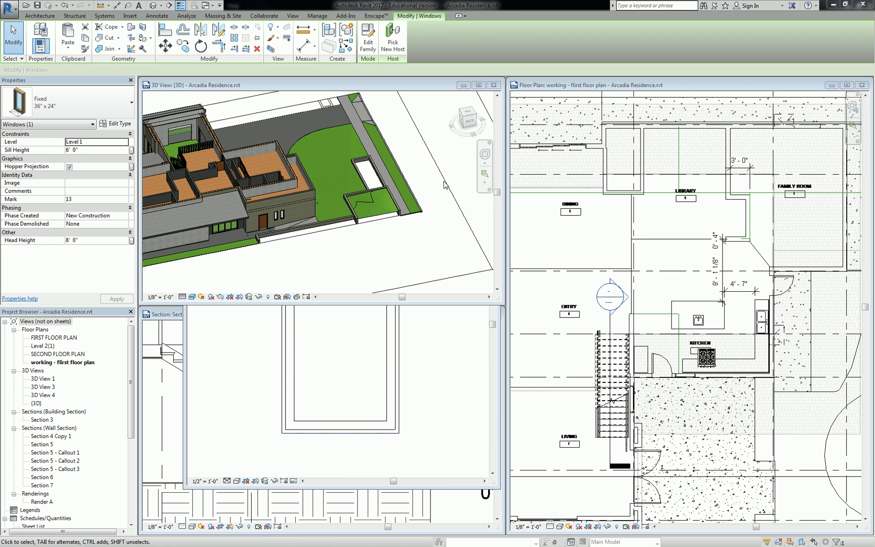
Step: Create a new building component schedule for the Doors category, named Door Schedule, in the New Construction phase
scroll(614, 323, down, 2)
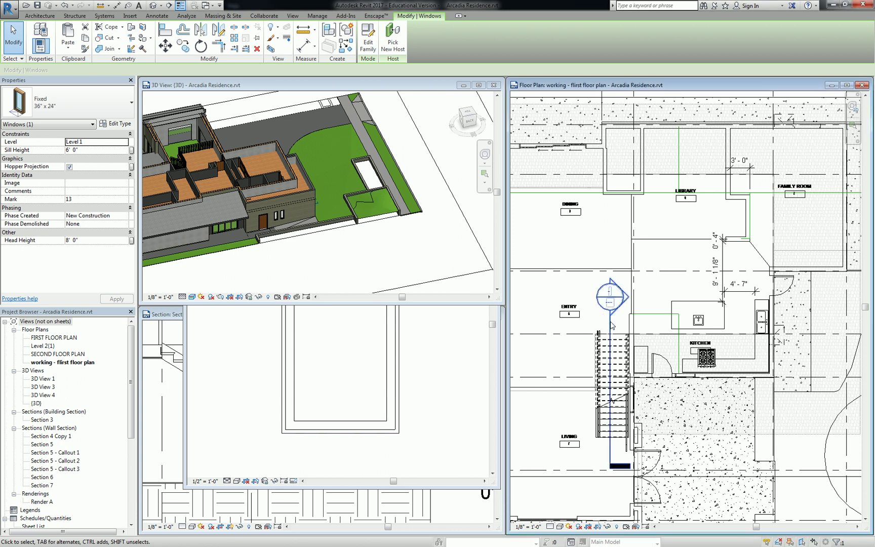
middle_drag(615, 325, 676, 304)
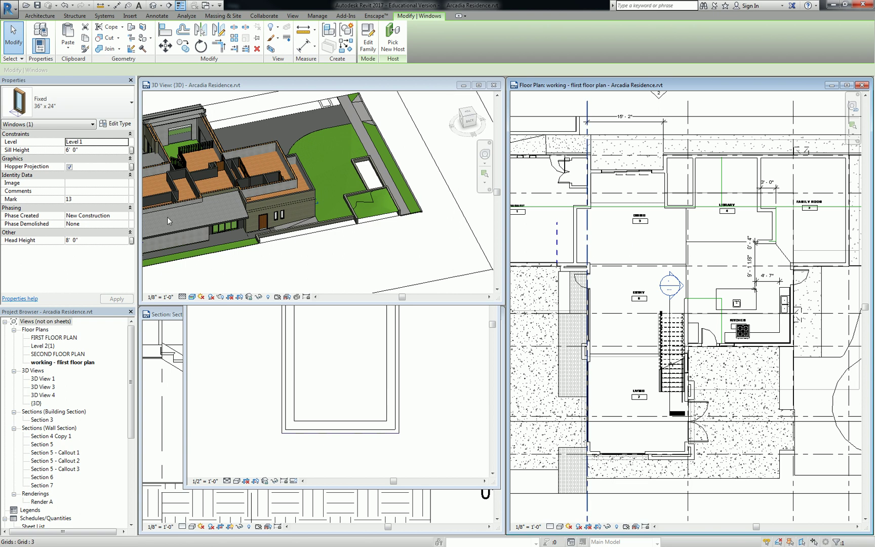
click(293, 16)
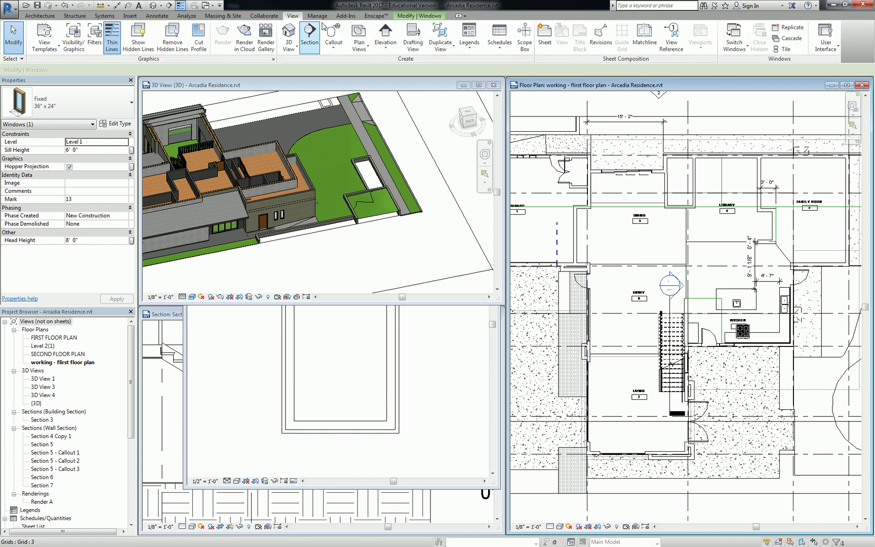
click(497, 40)
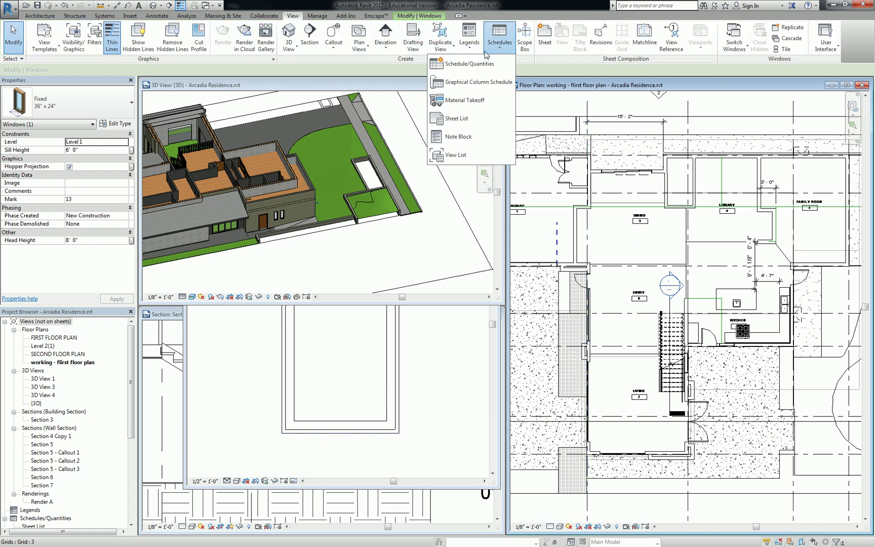
click(470, 64)
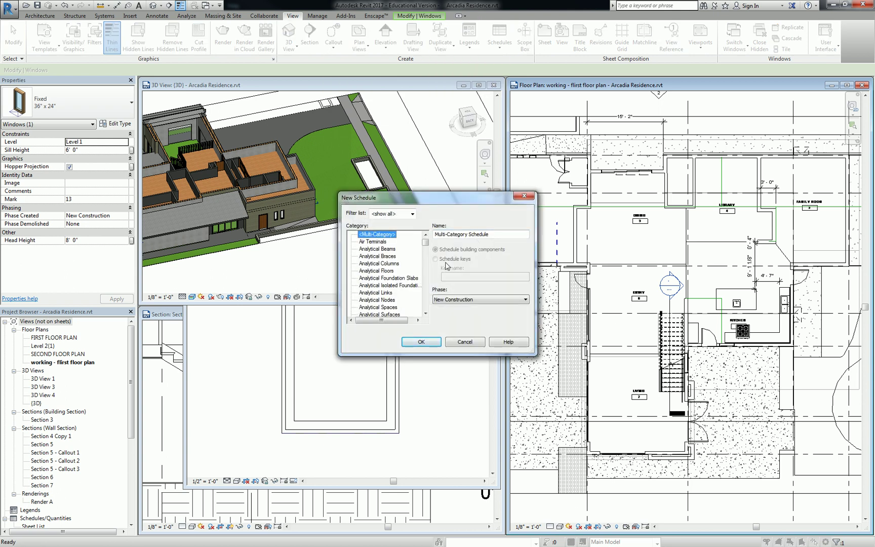
drag(428, 245, 430, 269)
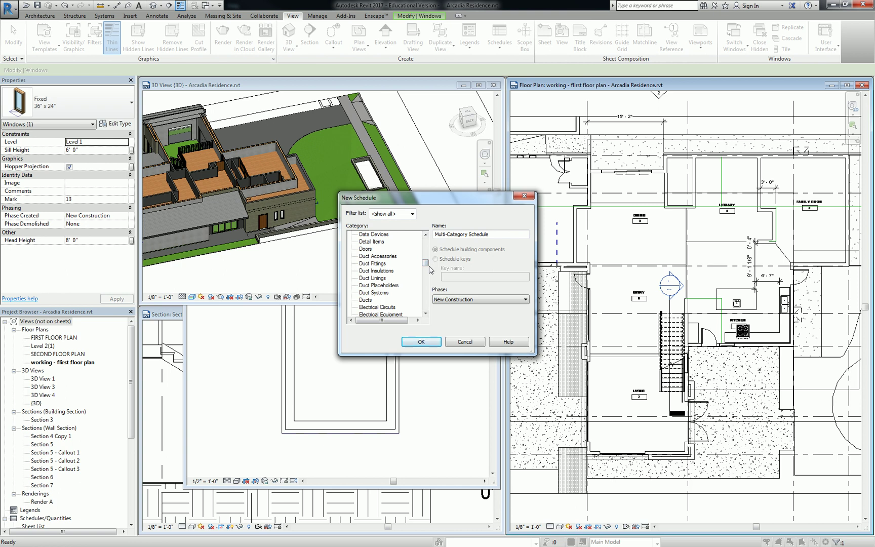
click(369, 250)
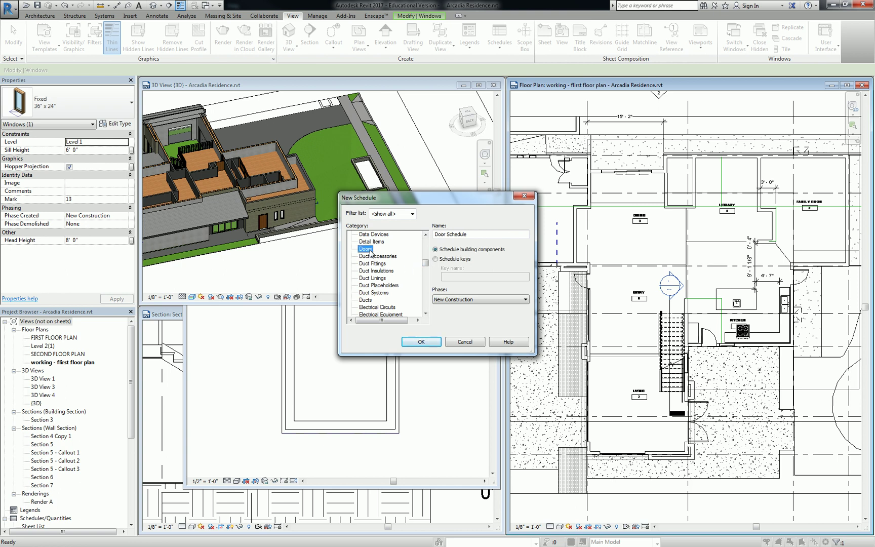
click(428, 342)
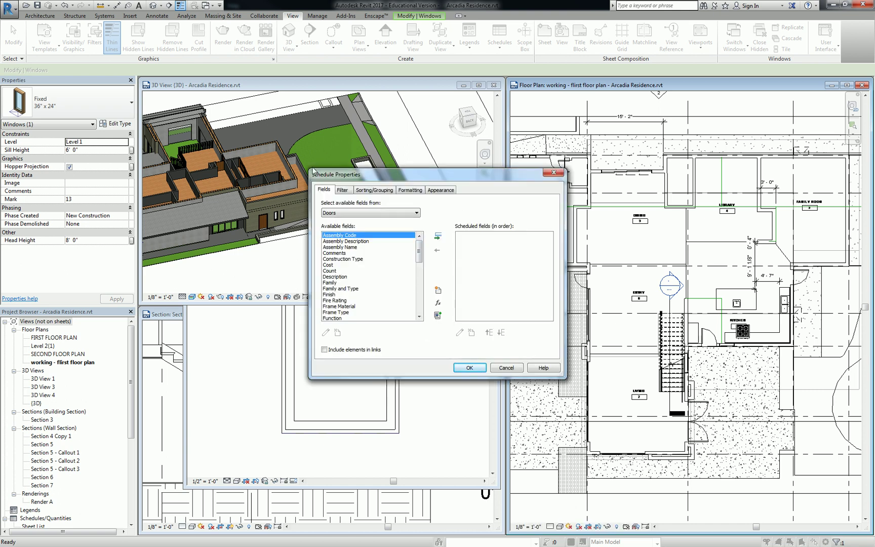
Step: Enlarge the schedule properties dialog and add the Type and Type Mark fields to the door schedule
drag(309, 169, 257, 122)
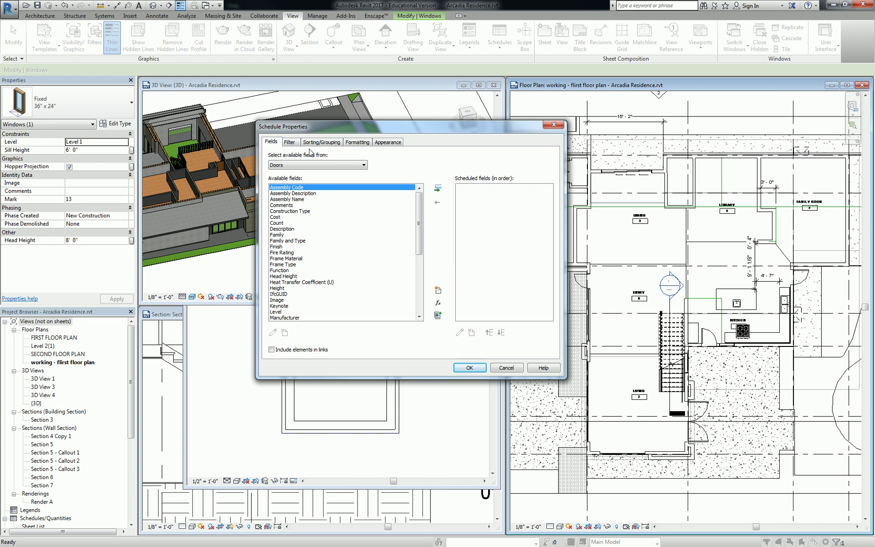
mouse_move(421, 213)
mouse_down()
mouse_move(421, 245)
mouse_move(422, 200)
mouse_up()
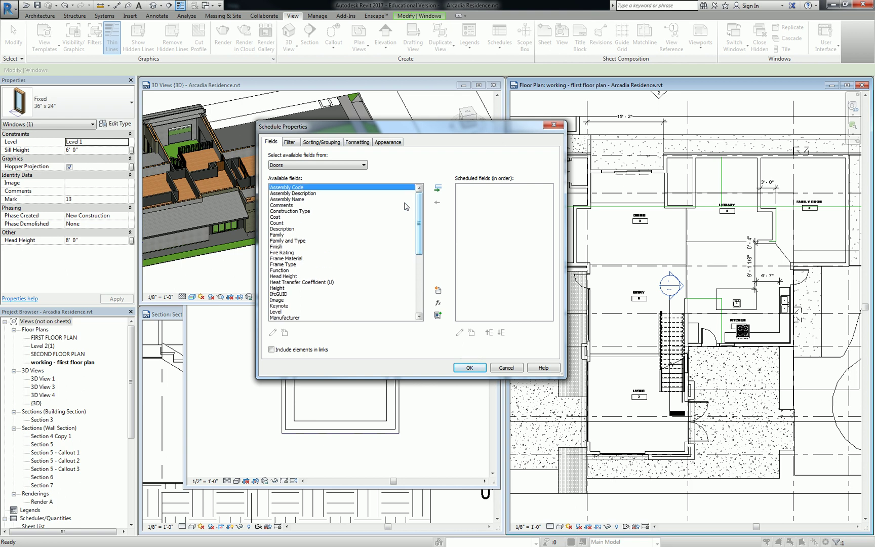
click(286, 241)
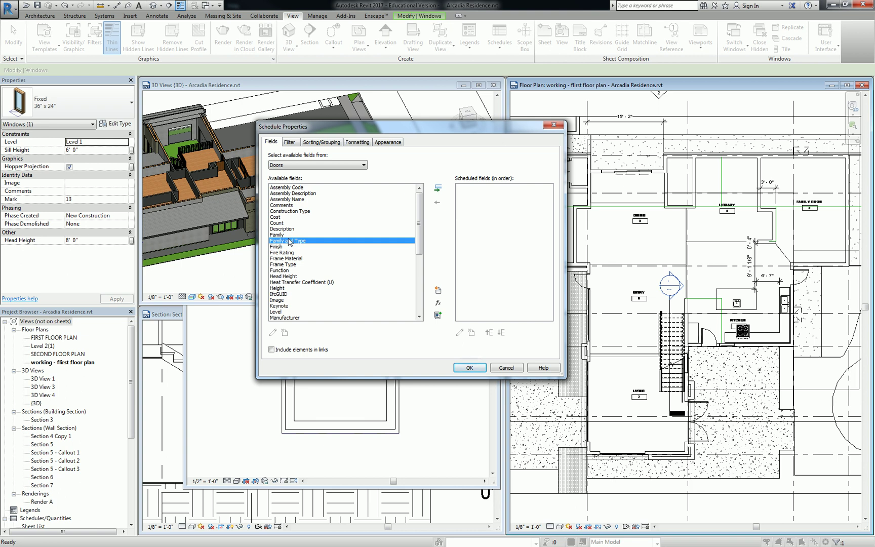
scroll(279, 244, down, 7)
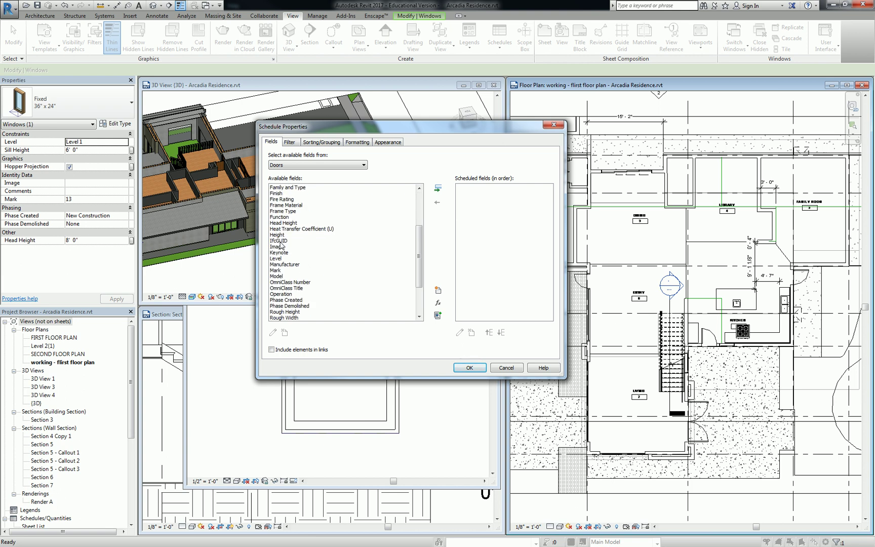
click(276, 277)
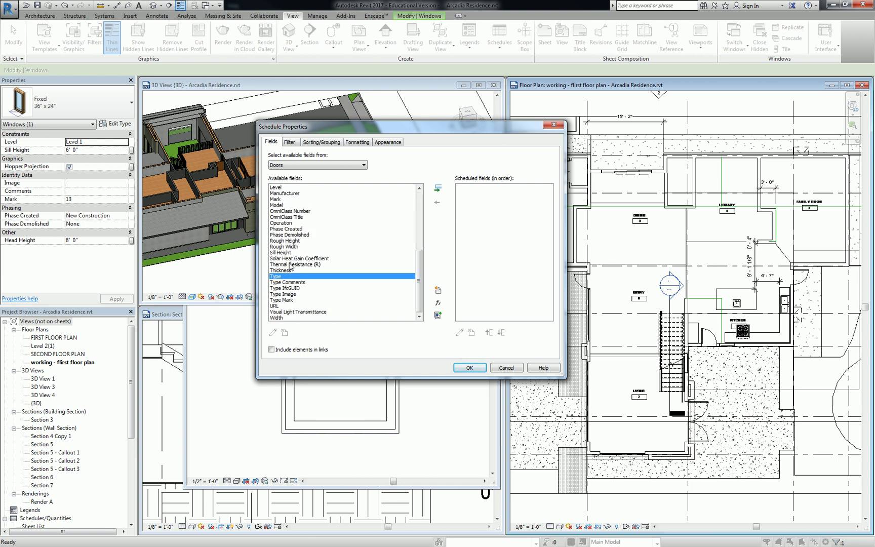
click(438, 189)
click(285, 300)
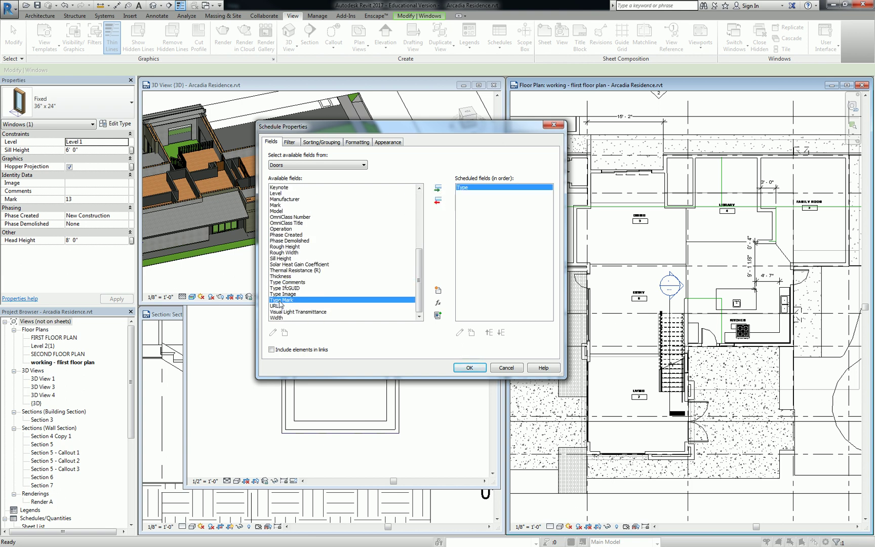
click(438, 190)
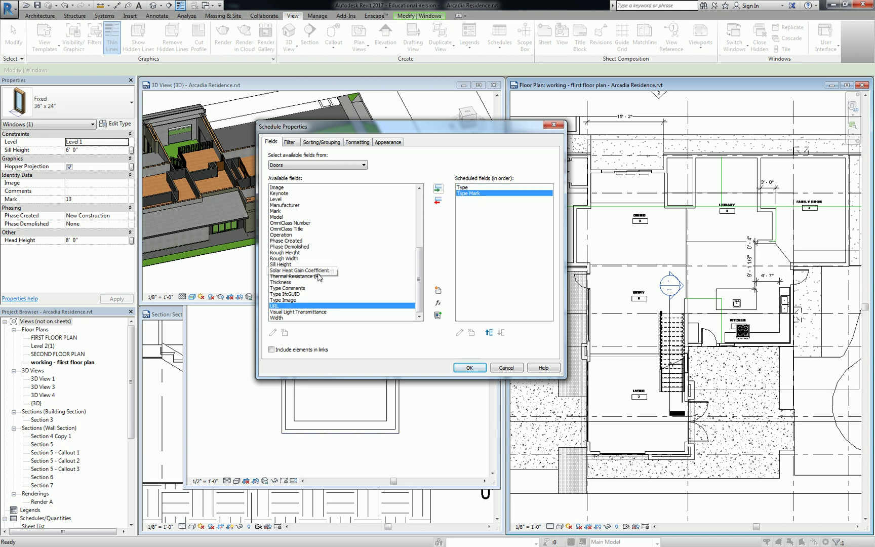
Step: Add the Head Height and Width fields after Type Mark and generate the door schedule
mouse_move(419, 276)
mouse_down()
mouse_move(421, 210)
mouse_move(420, 267)
mouse_up()
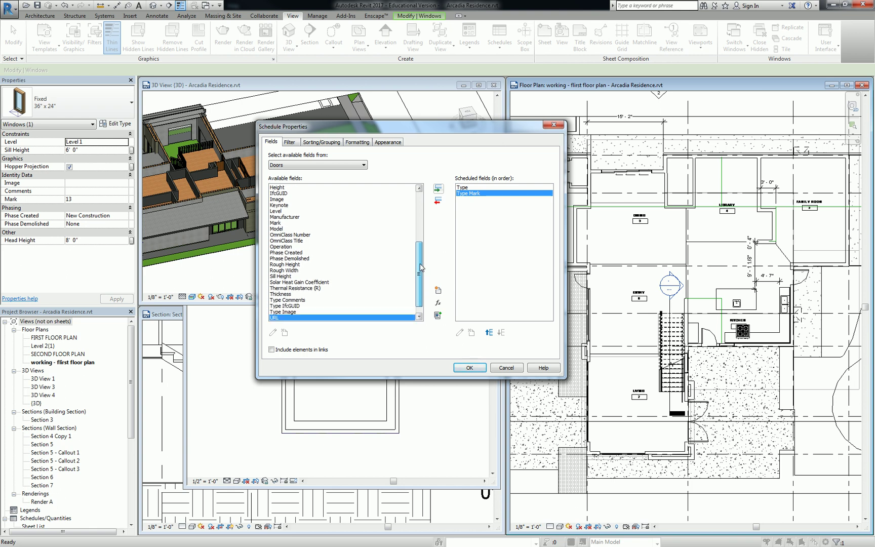
mouse_move(420, 267)
mouse_down()
mouse_move(418, 232)
mouse_move(420, 272)
mouse_up()
click(289, 229)
click(442, 192)
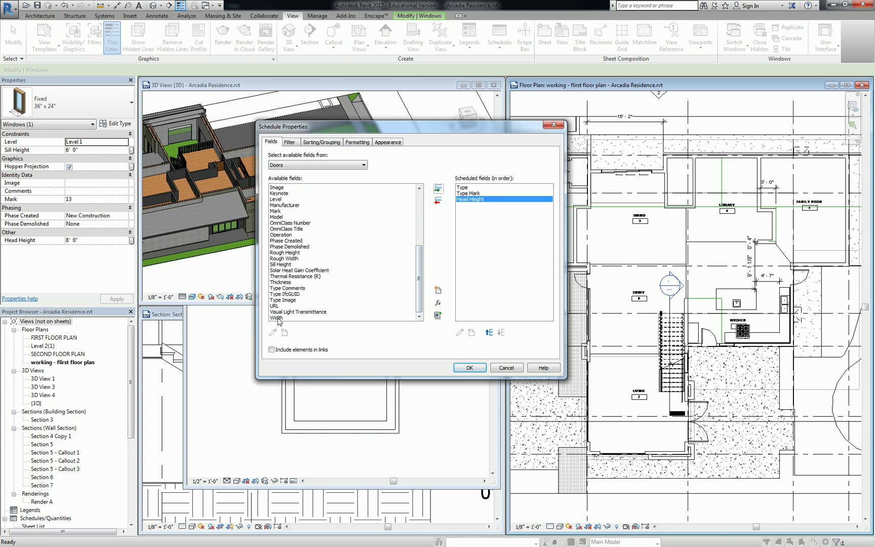
click(278, 317)
click(439, 189)
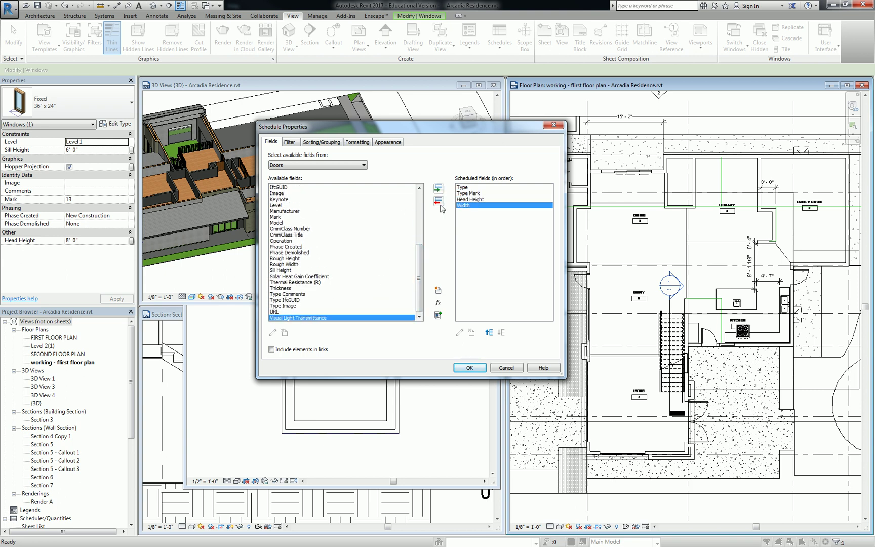
click(469, 369)
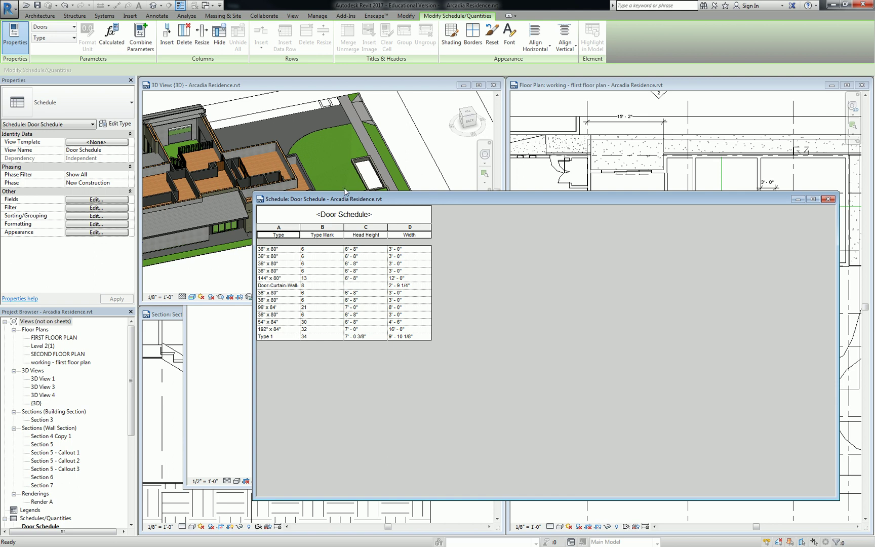
Step: Add the Finish field to the door schedule as its last column
click(96, 199)
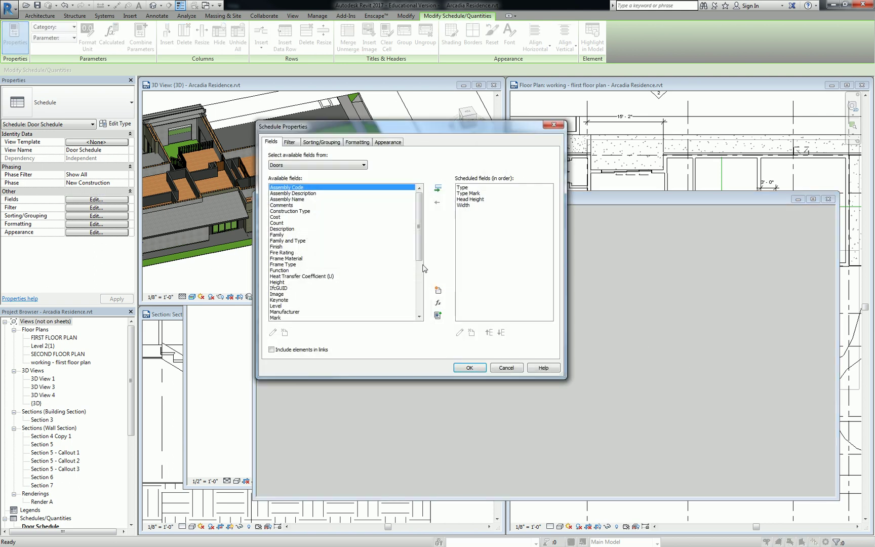
click(280, 247)
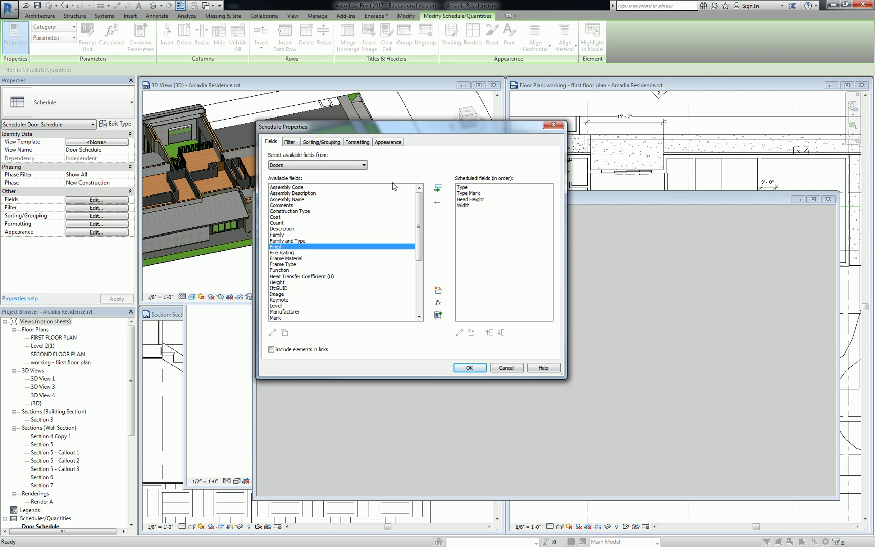
click(437, 188)
click(469, 366)
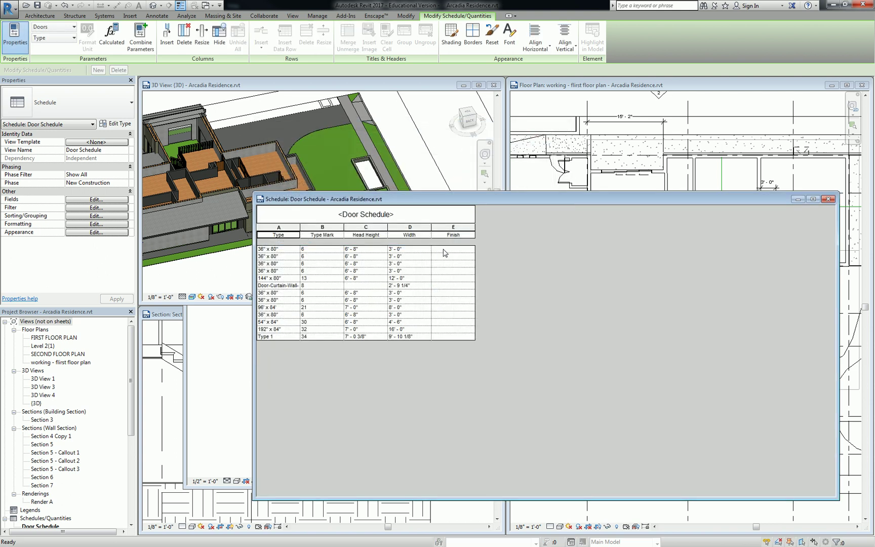
Step: Enter WD as the finish of the first door in the schedule and STL for the second
click(447, 250)
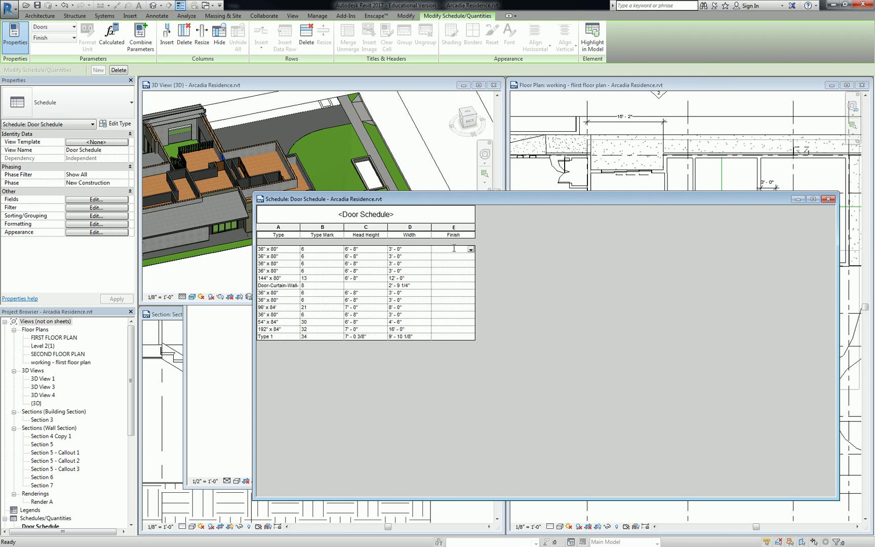
text(WD)
click(459, 256)
text(STL)
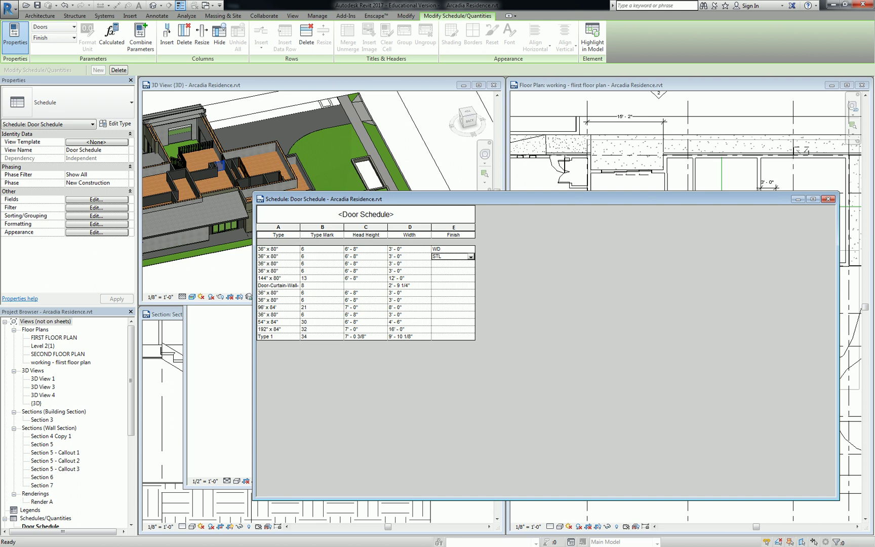
key(Return)
click(451, 256)
Step: Add the Mark field to the door schedule and place it directly after Type Mark
click(74, 201)
scroll(379, 225, down, 5)
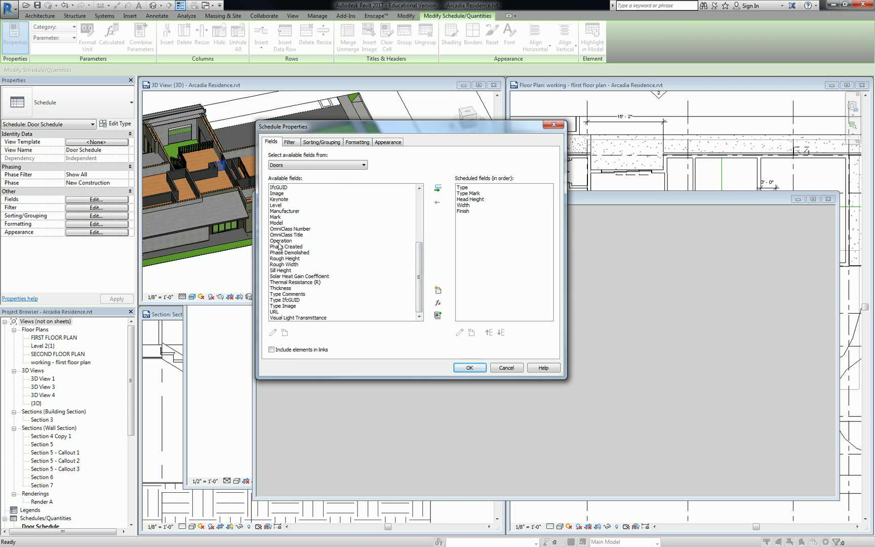
click(278, 217)
click(438, 188)
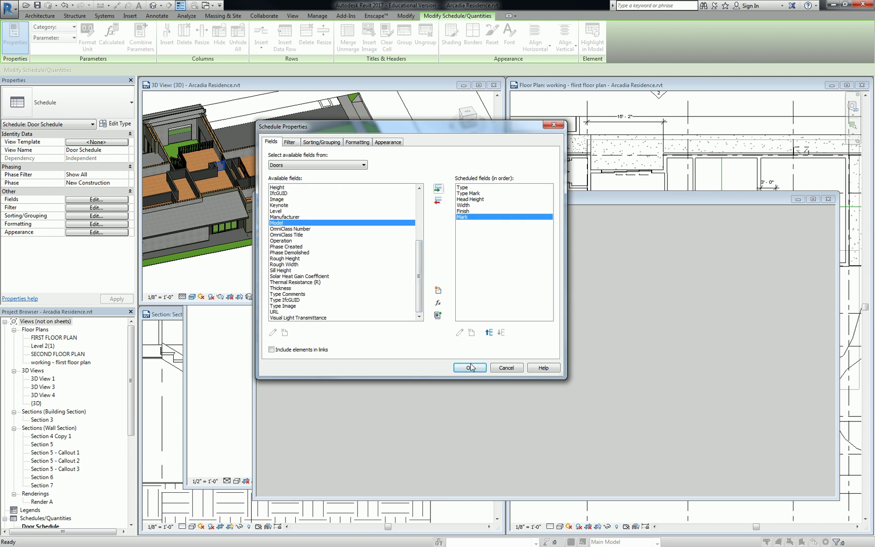
click(489, 333)
click(489, 333)
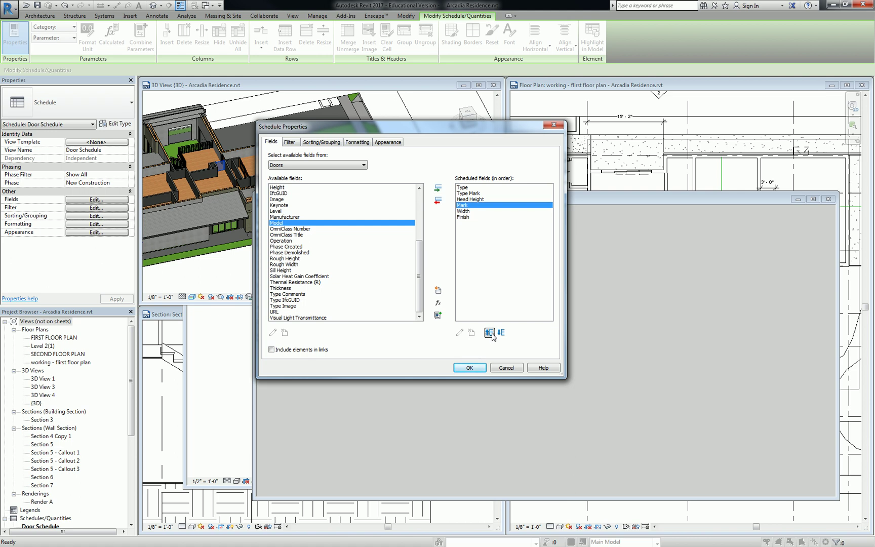
click(489, 333)
click(470, 368)
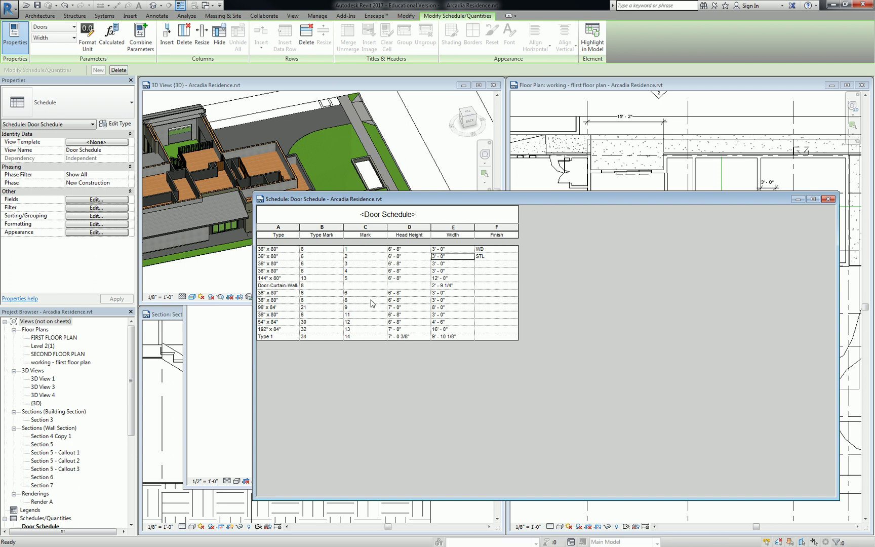
Step: Select the curtain wall door's empty Mark cell in the schedule and examine that door near the entry in the first floor plan
click(354, 286)
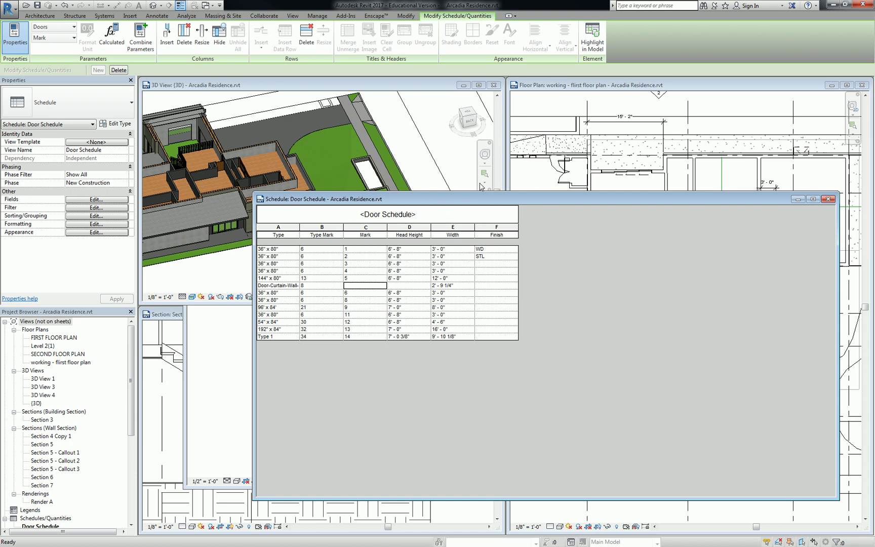
click(567, 173)
scroll(557, 260, down, 1)
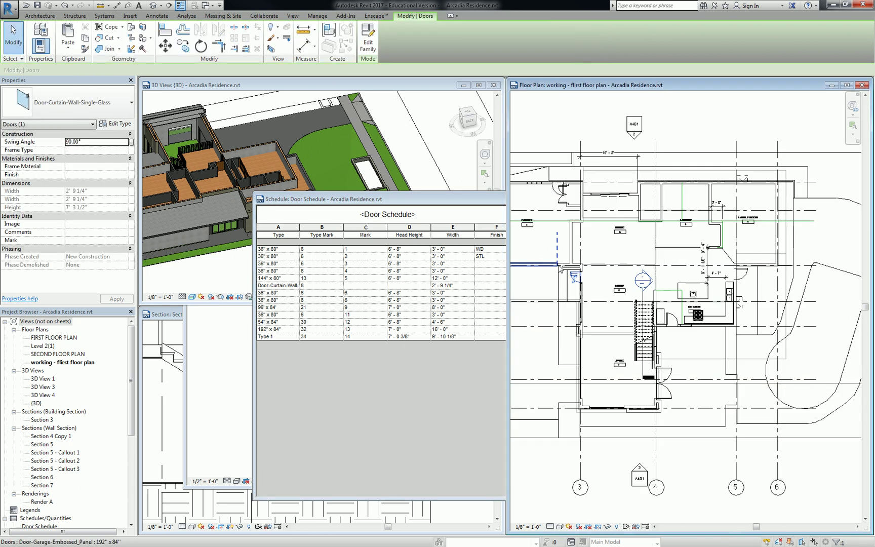
middle_drag(556, 259, 699, 257)
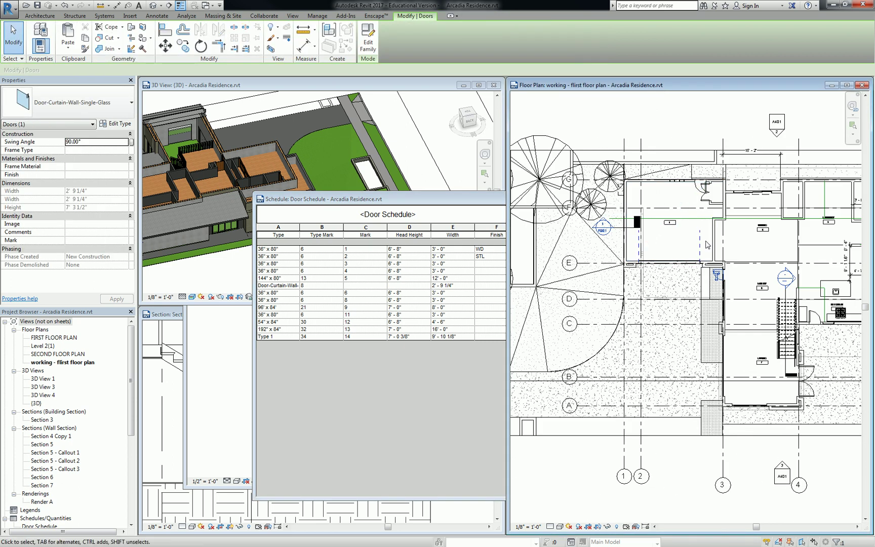
scroll(784, 283, up, 4)
scroll(644, 267, up, 2)
click(677, 264)
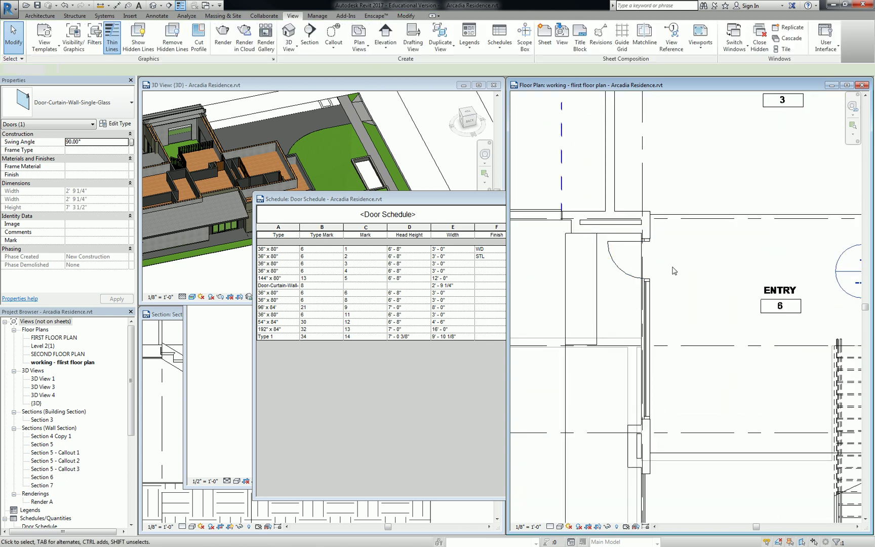
Step: Open the family of the double glass door beside the Living room for editing
scroll(677, 264, down, 4)
middle_drag(703, 216, 618, 109)
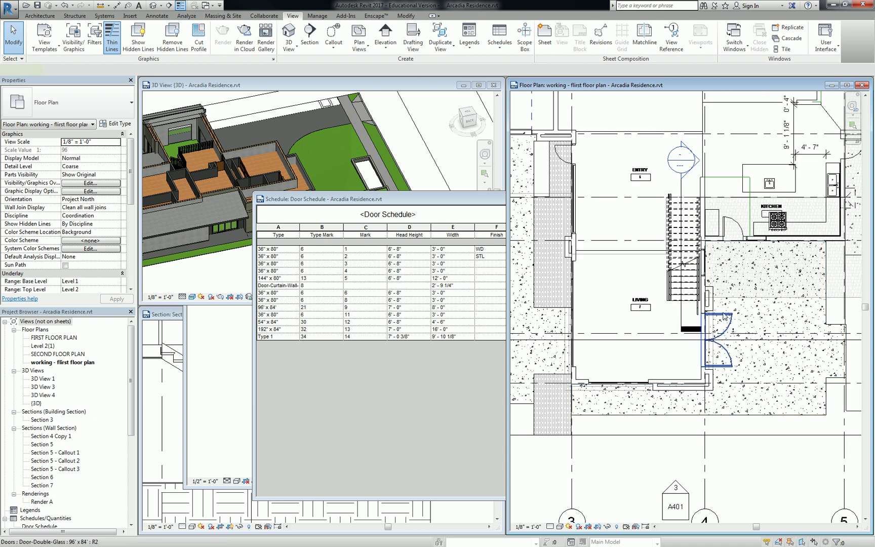
click(725, 324)
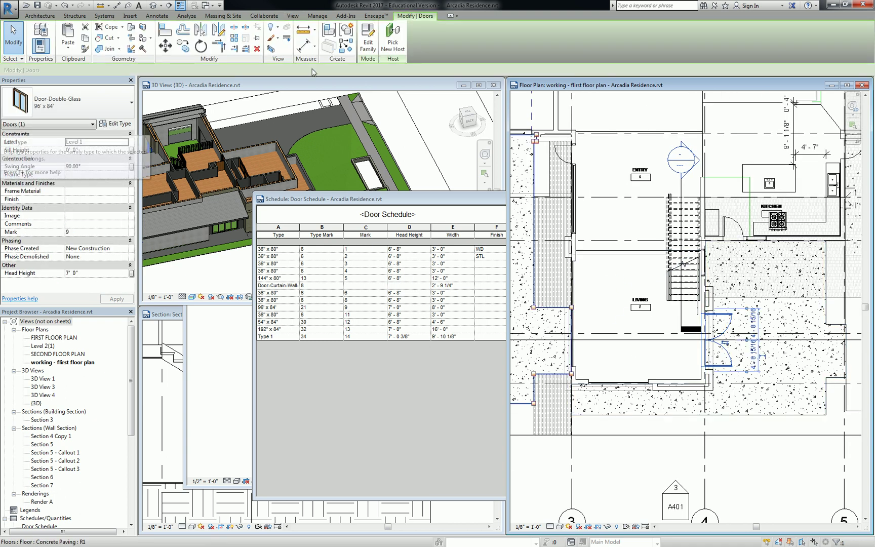
click(368, 38)
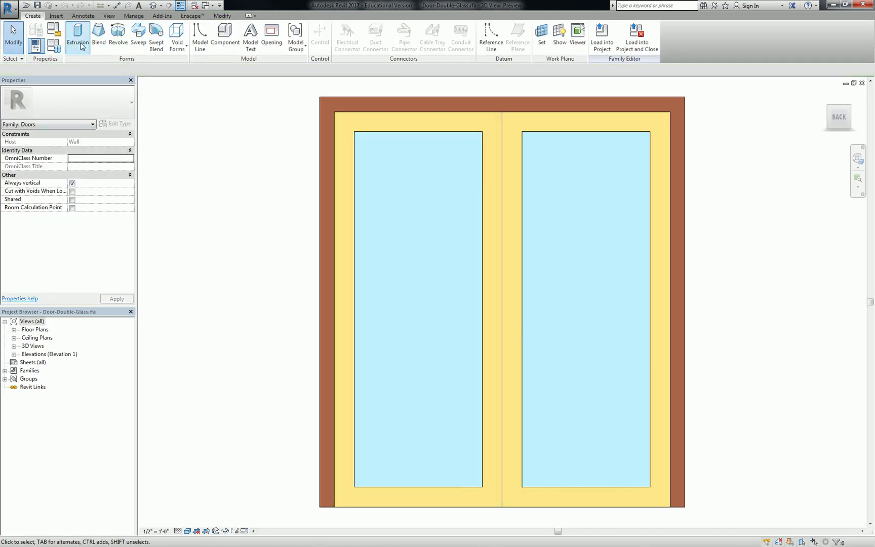
Step: Open the door family's types and start a new family parameter named Frame Material
click(54, 46)
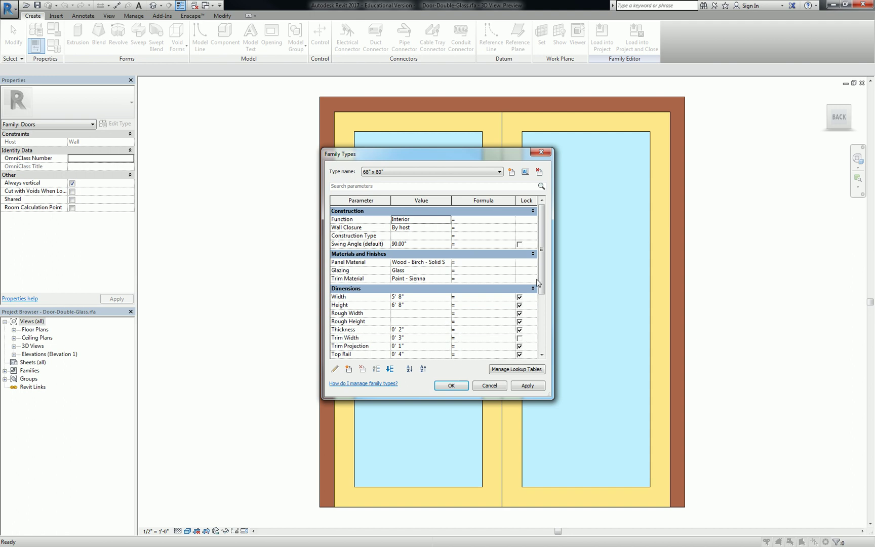
drag(542, 260, 547, 288)
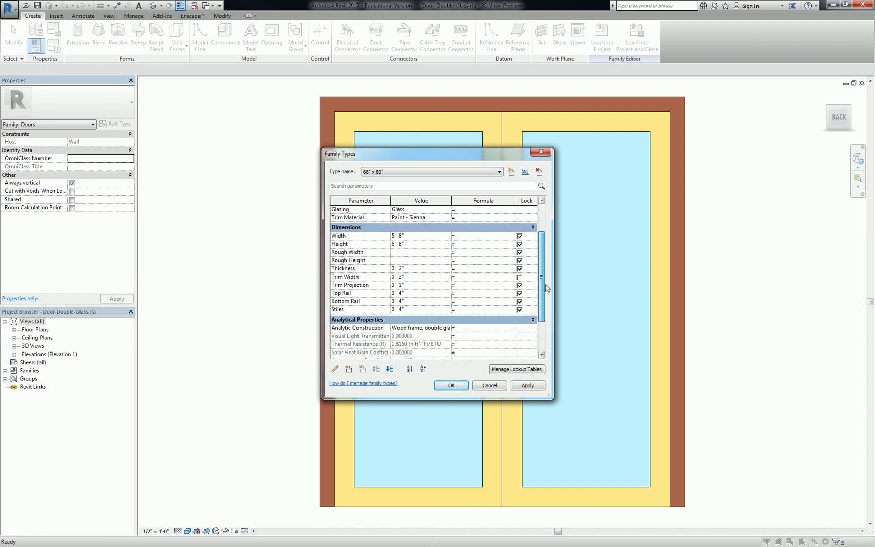
click(512, 172)
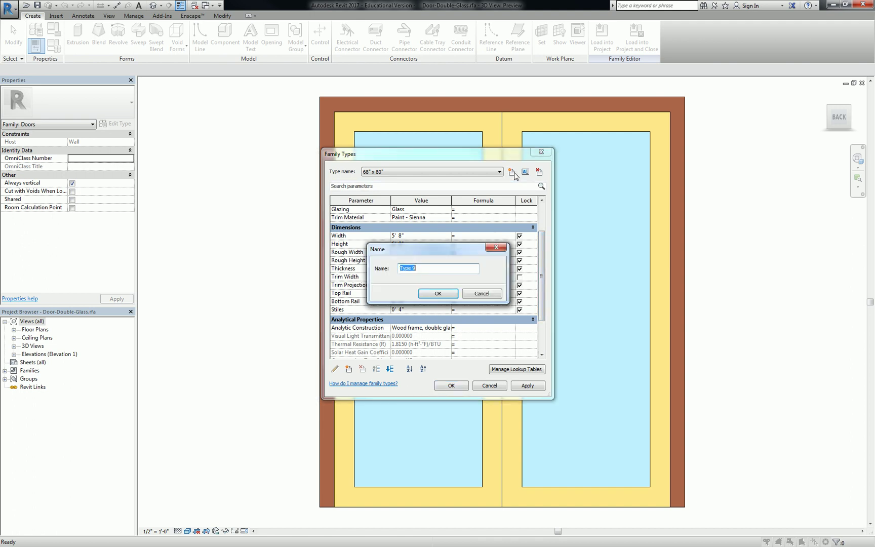
click(499, 248)
click(348, 370)
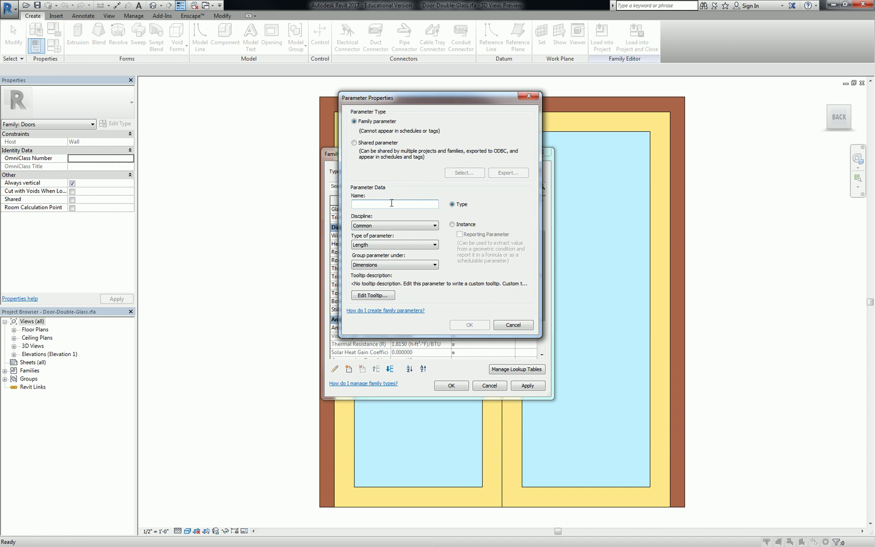
text(Frame Ma)
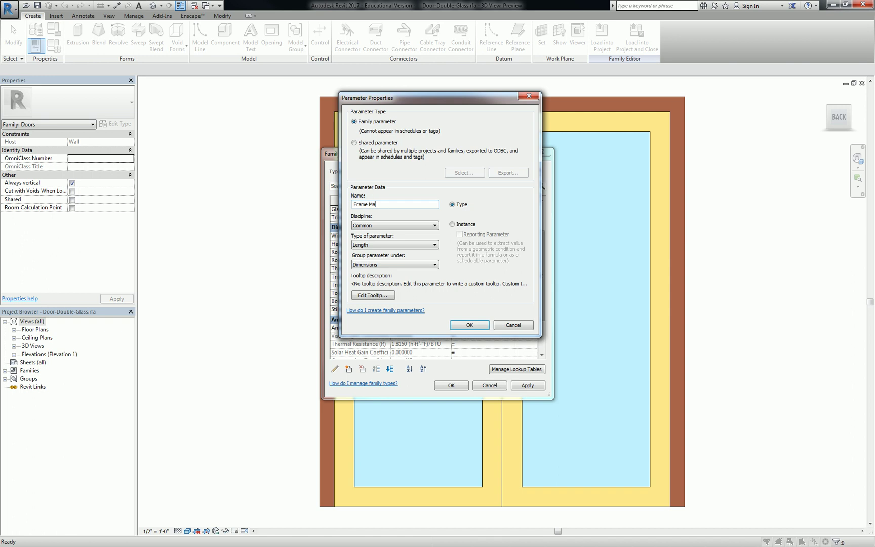
text(terial)
Step: Define Frame Material as a Text type parameter grouped under Materials and Finishes, and accept the family types
click(409, 245)
click(385, 253)
click(395, 265)
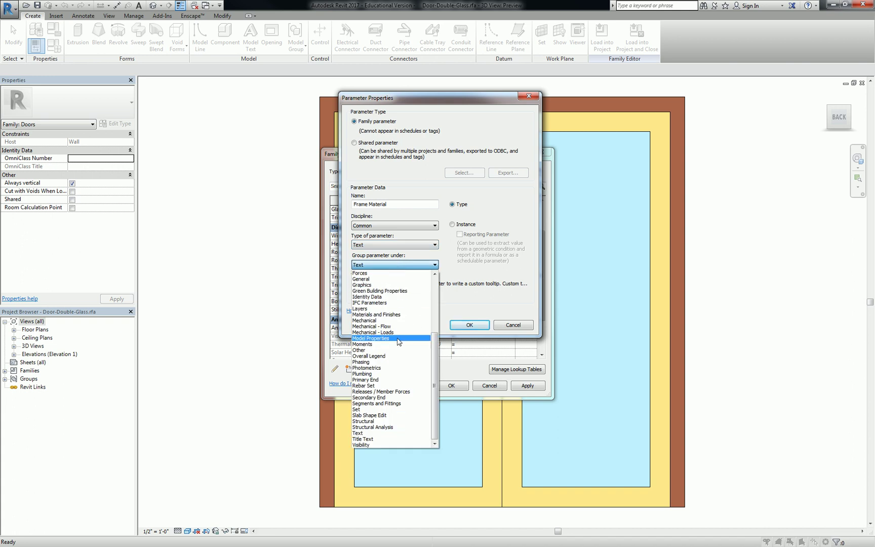
click(376, 314)
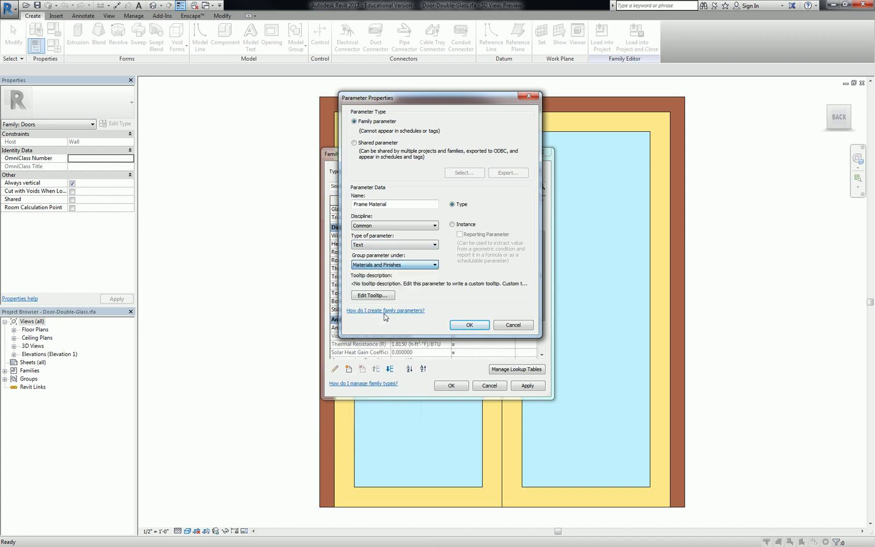
click(476, 325)
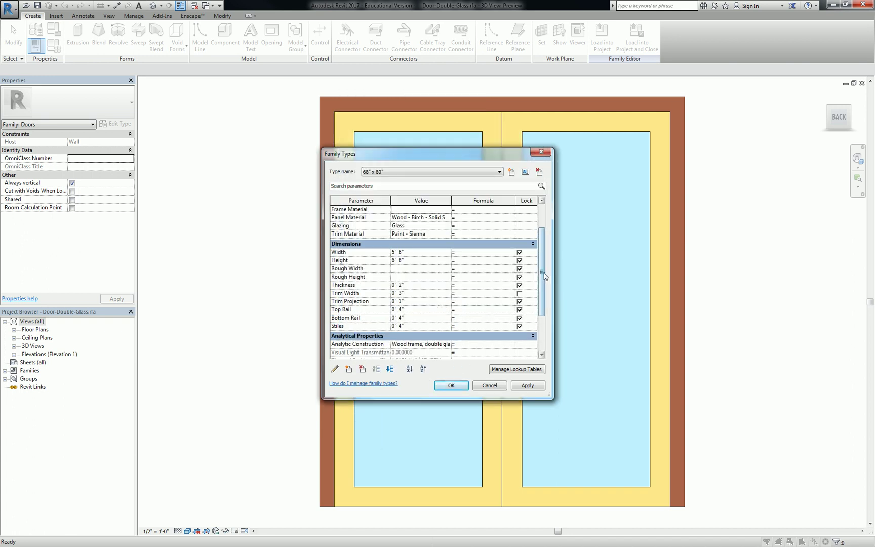
drag(543, 272, 537, 250)
click(450, 385)
Step: Load the Door-Double-Glass family into Arcadia Residence.rvt, overwriting the existing version without its parameter values
click(854, 82)
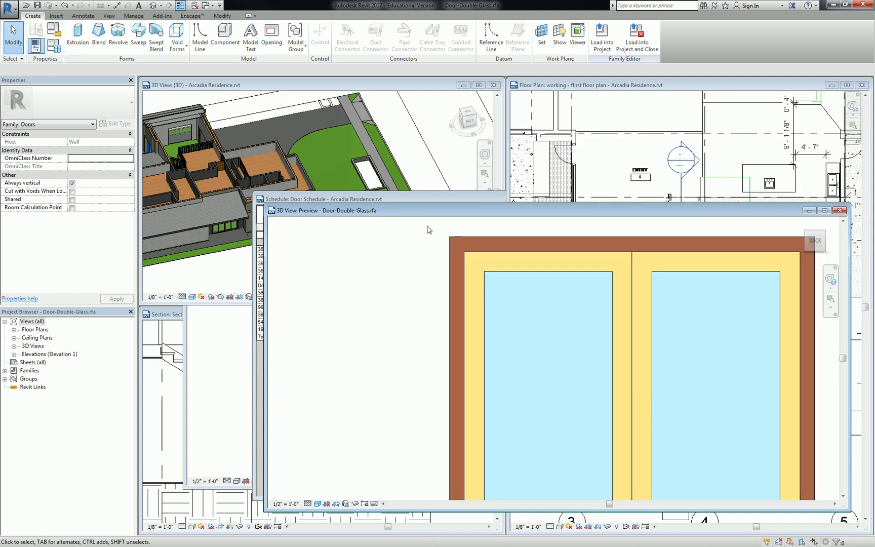
click(602, 37)
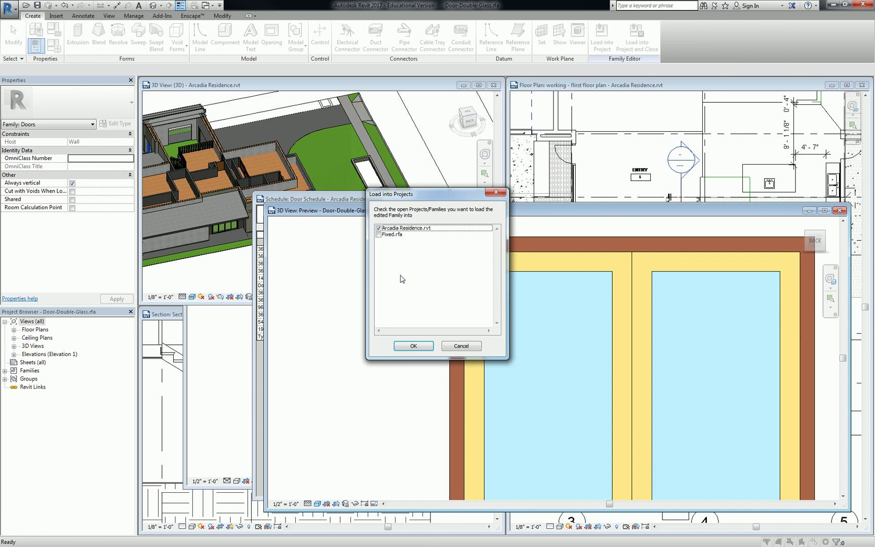
click(414, 345)
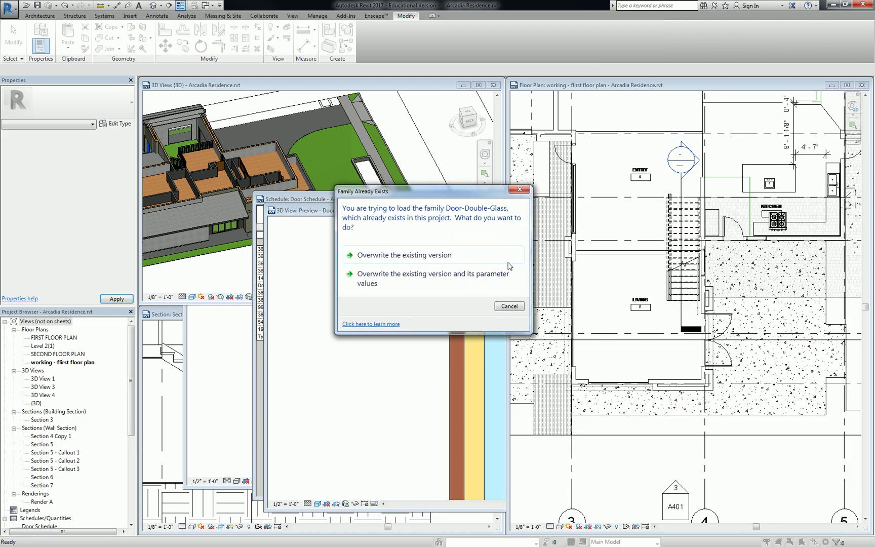
click(396, 256)
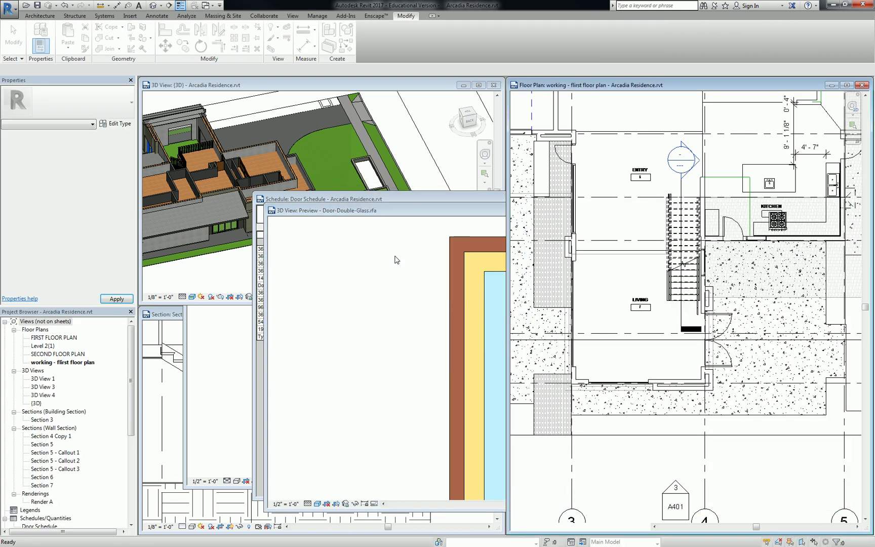
Step: Add the Frame Material field after Finish in the door schedule, and undo that addition
click(256, 367)
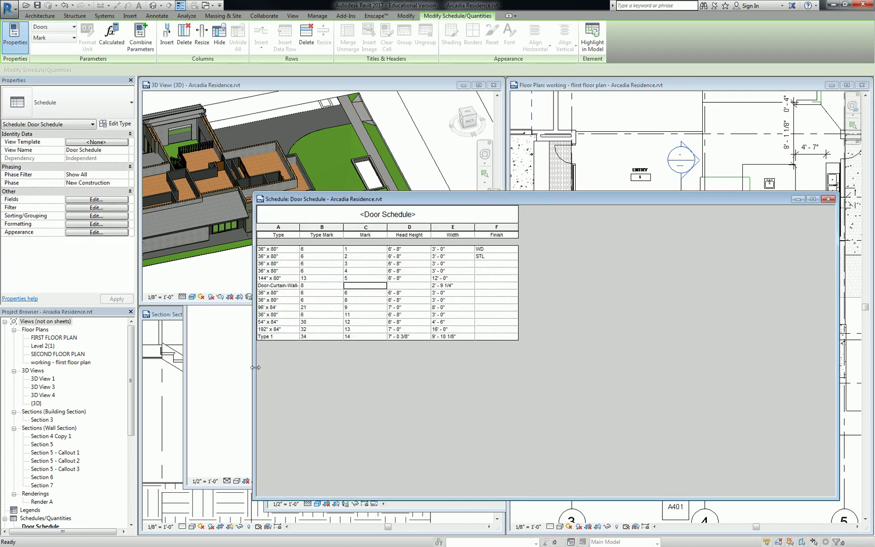
click(91, 199)
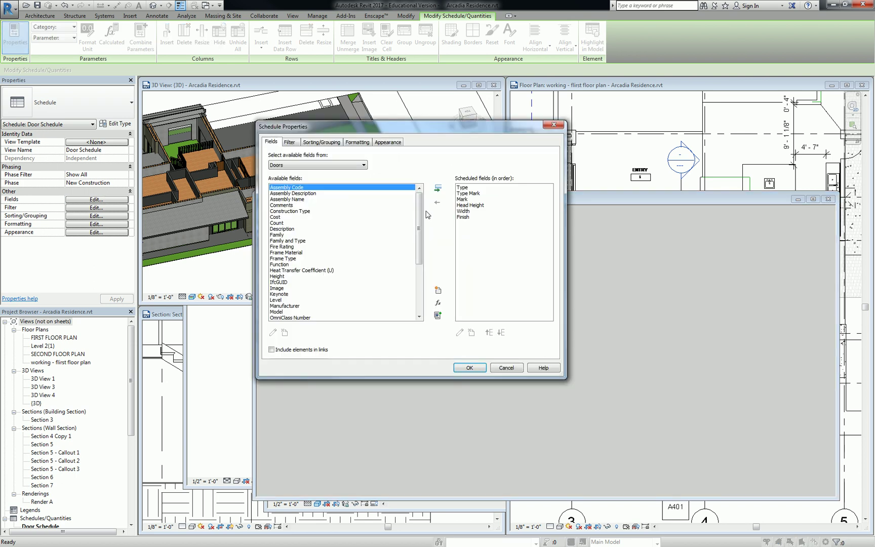
click(301, 252)
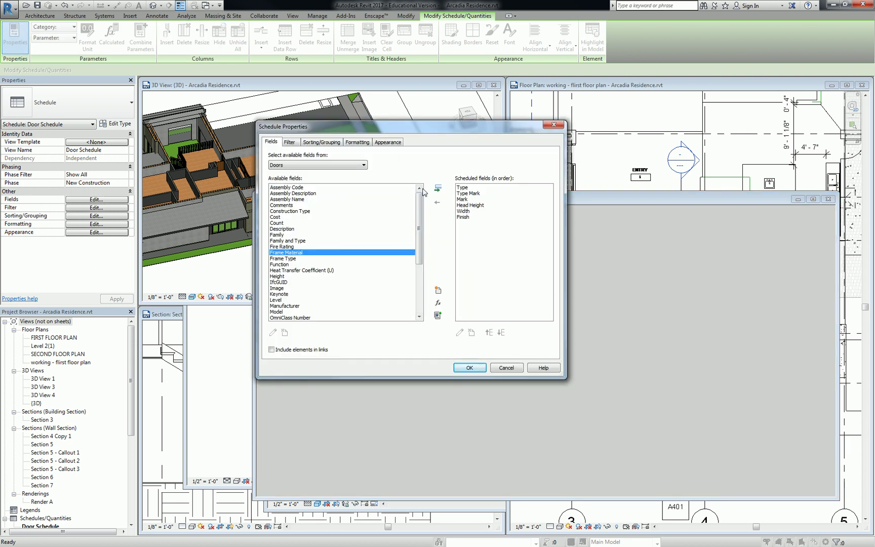
click(438, 189)
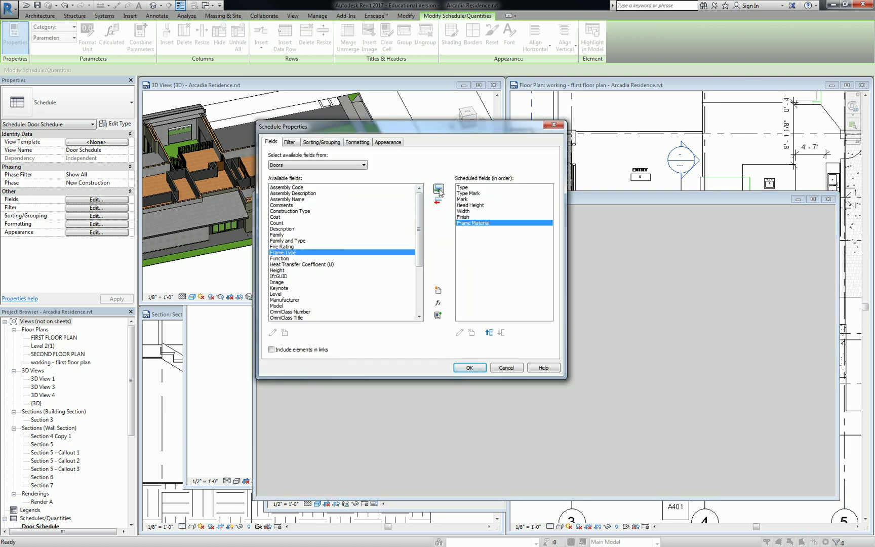
click(476, 369)
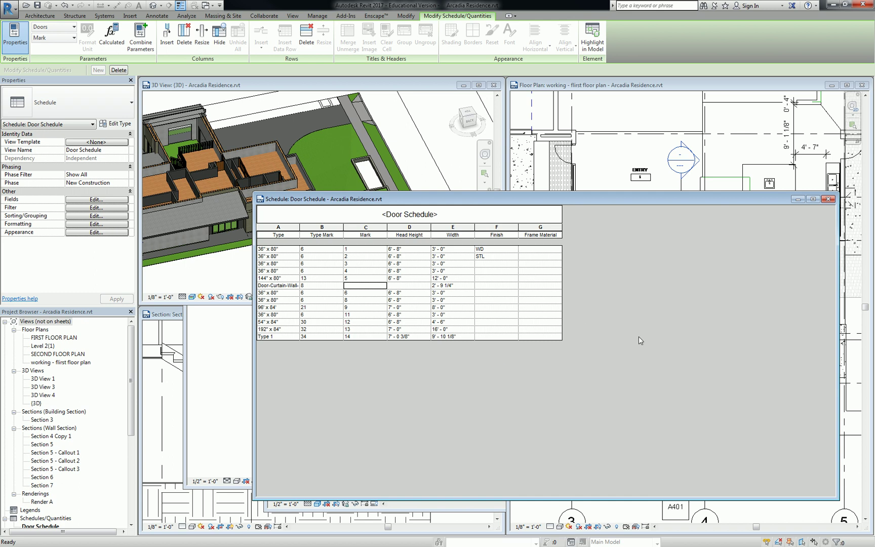
key(ctrl+z)
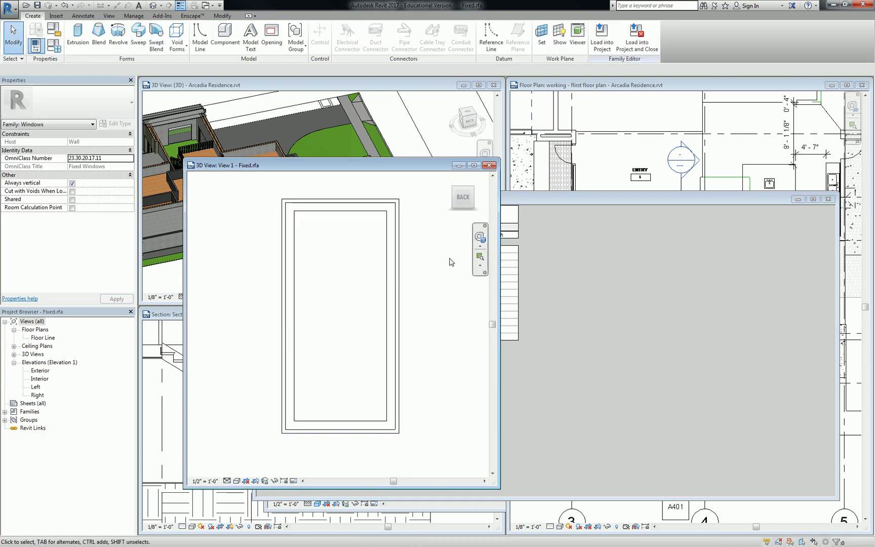
Step: Reopen the family of the double glass door beside the Living room and bring up its family types
click(627, 277)
click(684, 167)
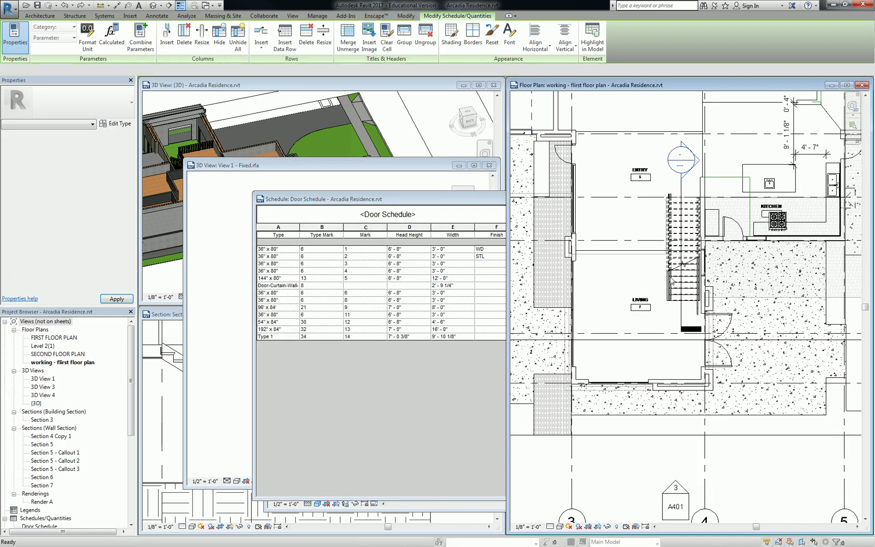
double_click(728, 326)
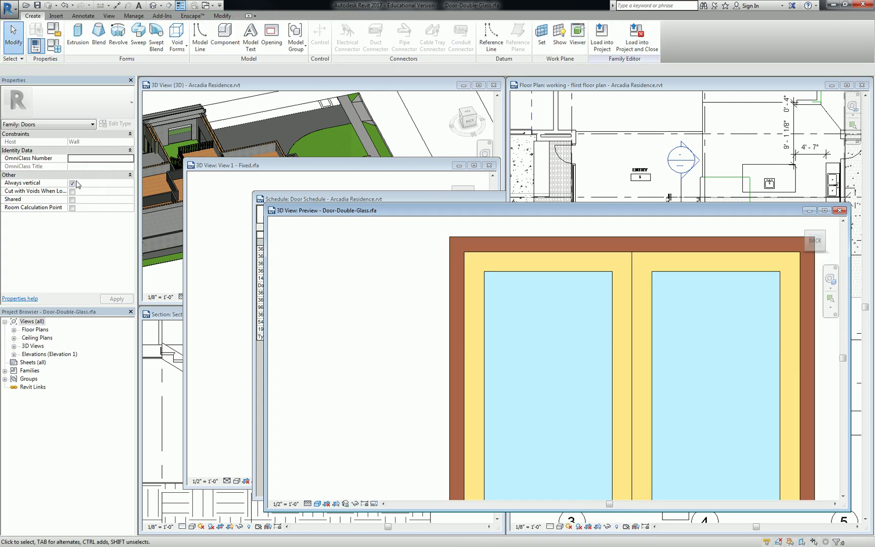
key(f)
key(t)
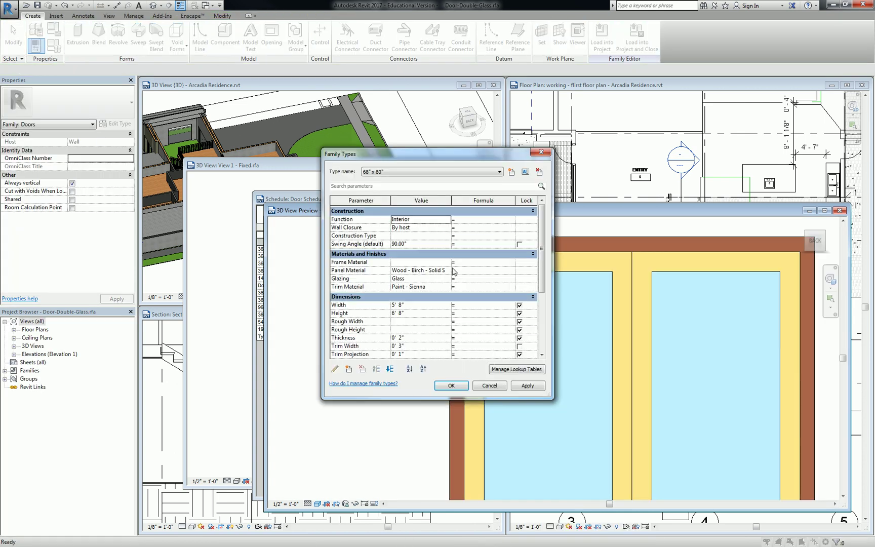
Step: Add a Text family parameter named Hardware Section grouped under Identity Data to the door family, and accept the family types
click(349, 368)
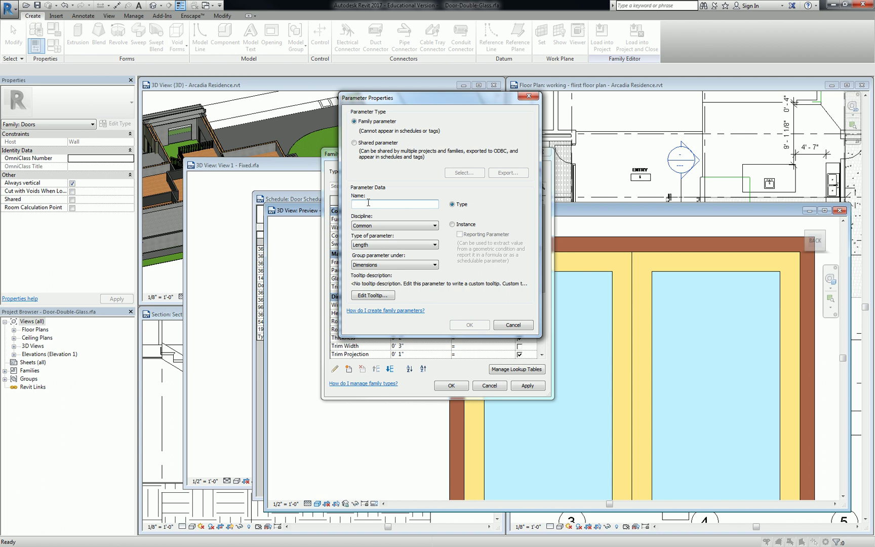
text(Hardware Section)
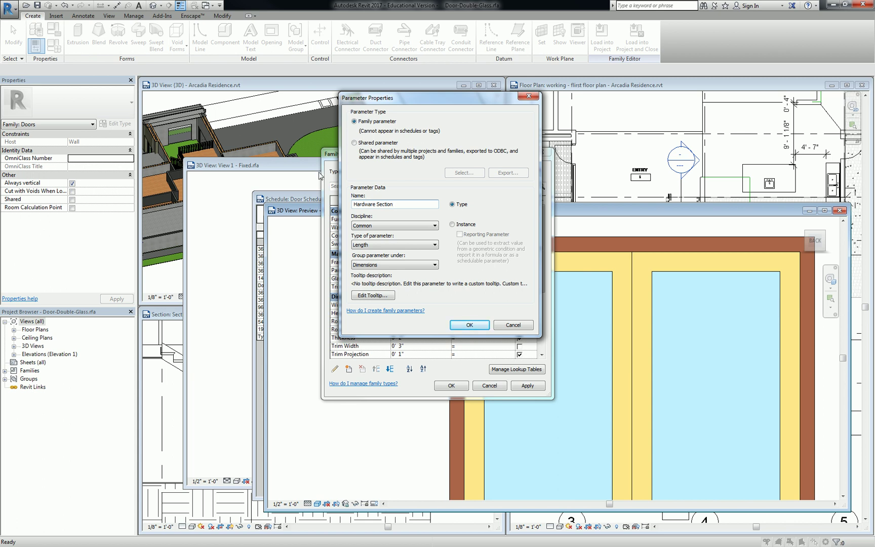
click(388, 247)
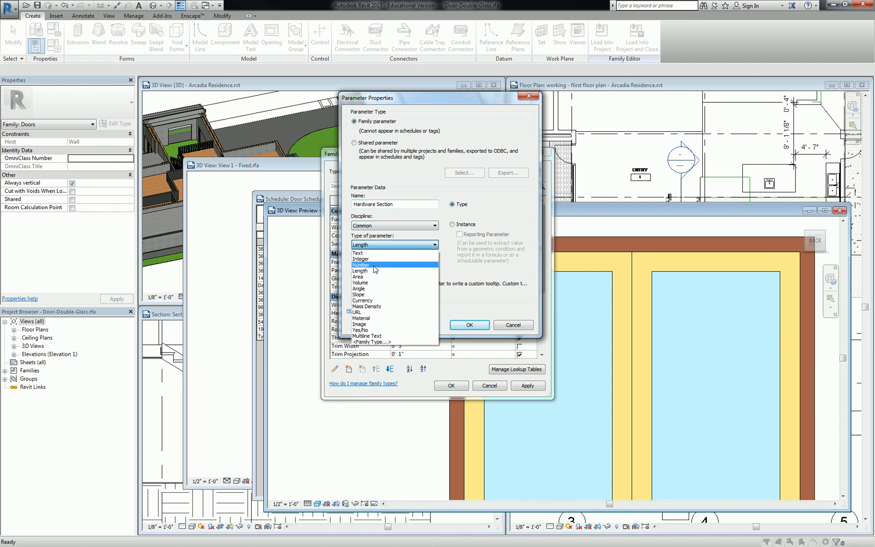
click(376, 253)
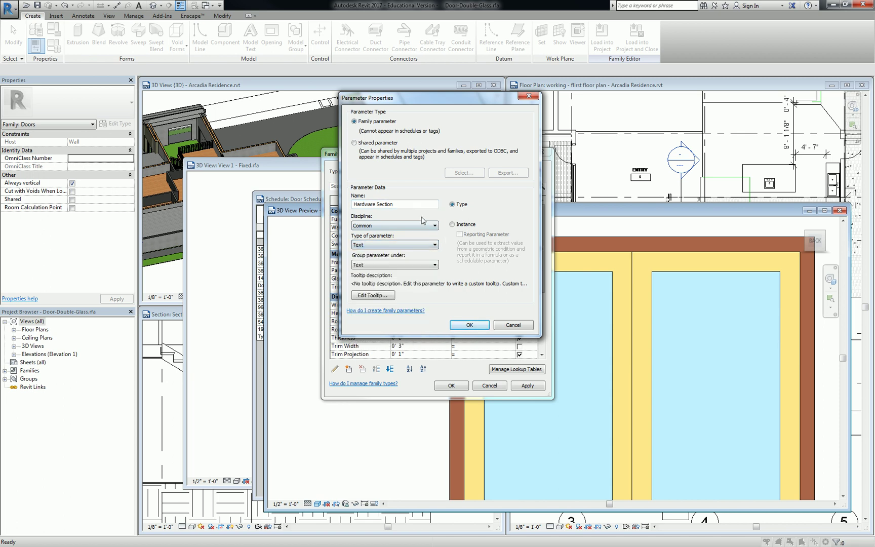
click(387, 265)
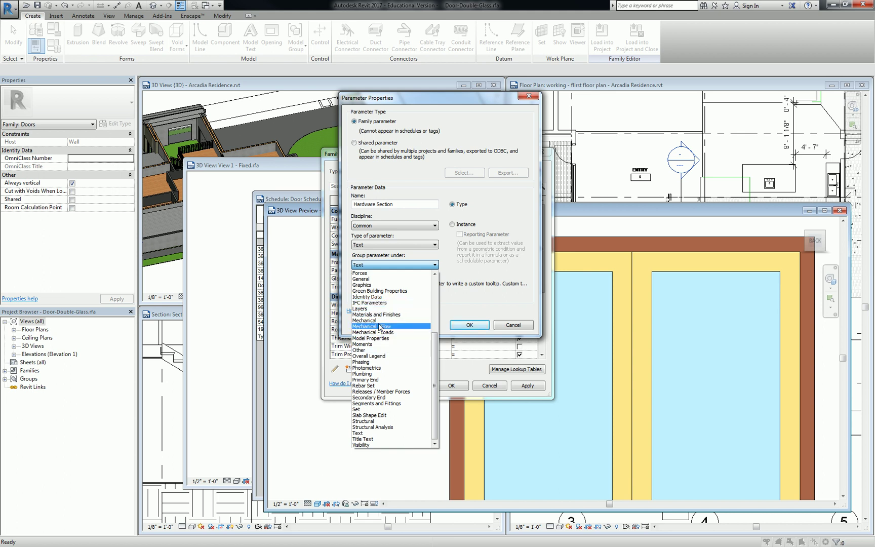
click(377, 297)
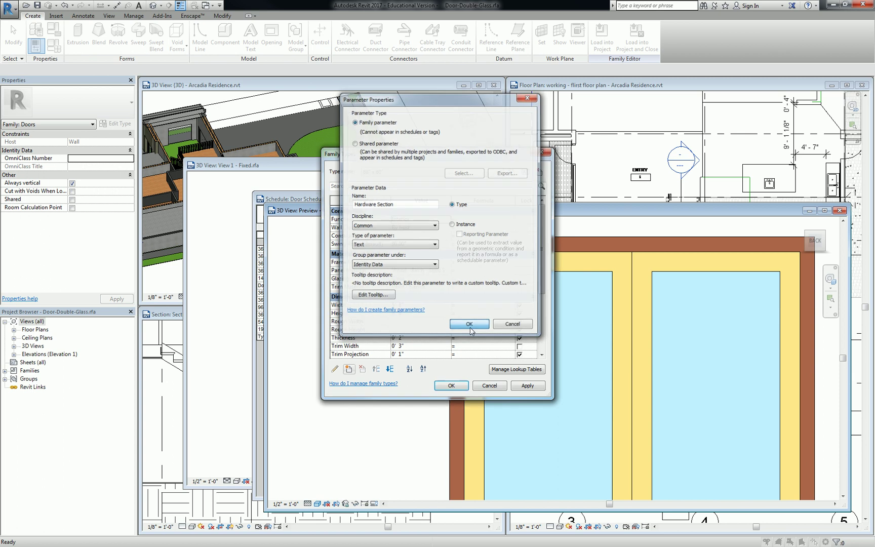
click(469, 325)
drag(539, 270, 545, 341)
click(533, 339)
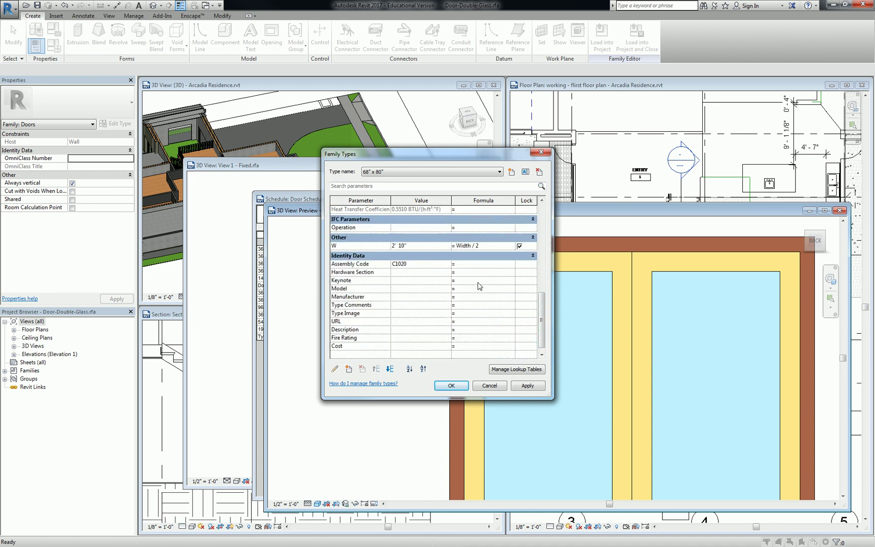
click(455, 386)
Step: Load the door family with its Hardware Section parameter into Arcadia Residence.rvt, overwriting only the existing version
click(601, 38)
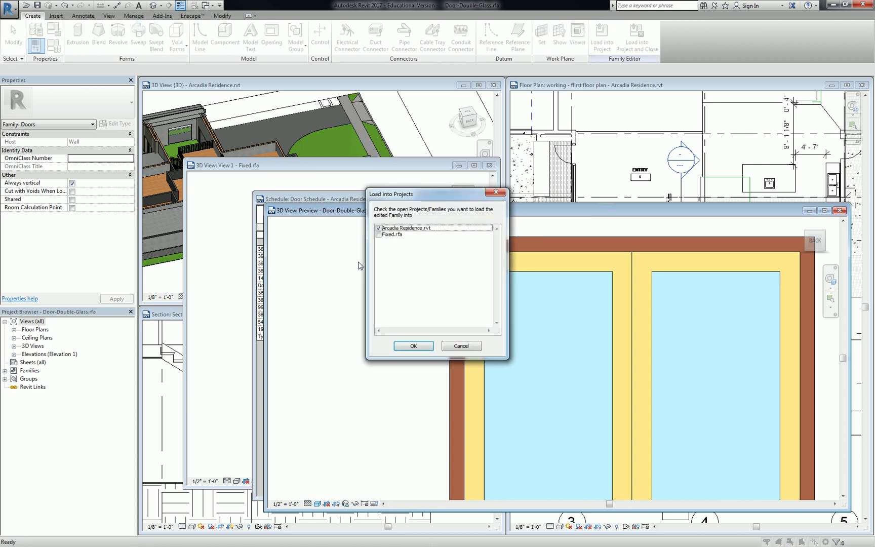
click(413, 345)
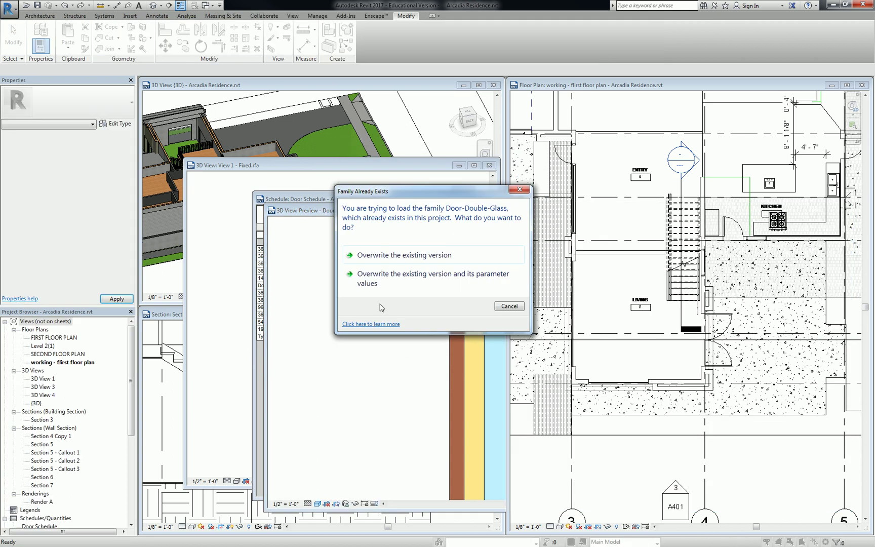
click(374, 259)
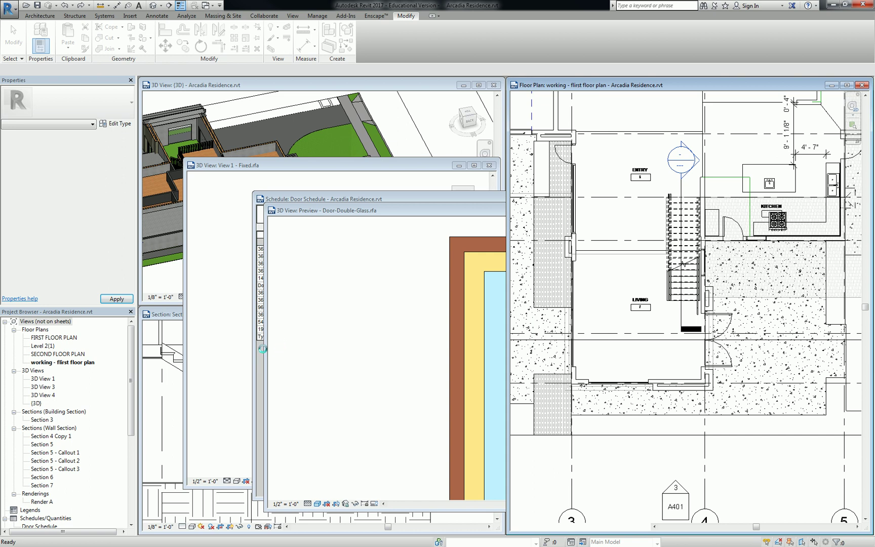
Step: Check the door schedule's available fields for the Hardware Section parameter, leaving the scheduled fields as they are
click(260, 346)
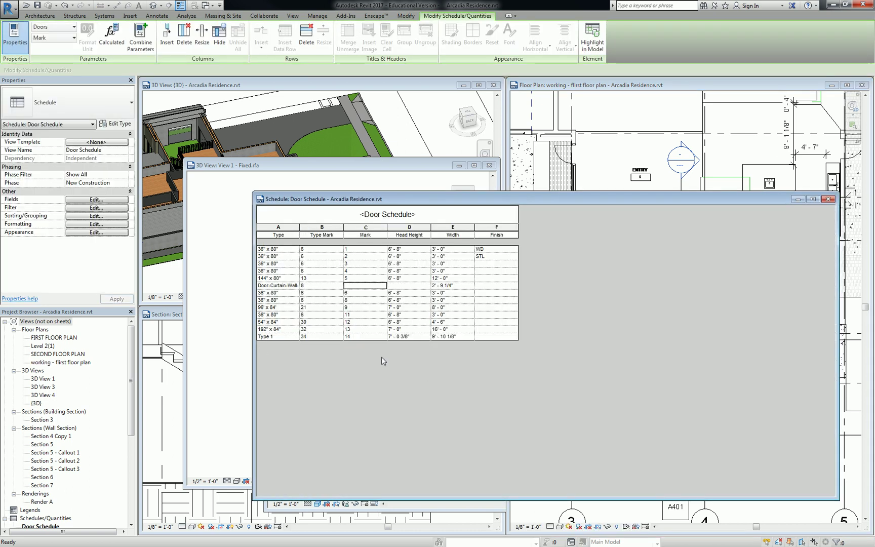
click(89, 208)
click(554, 125)
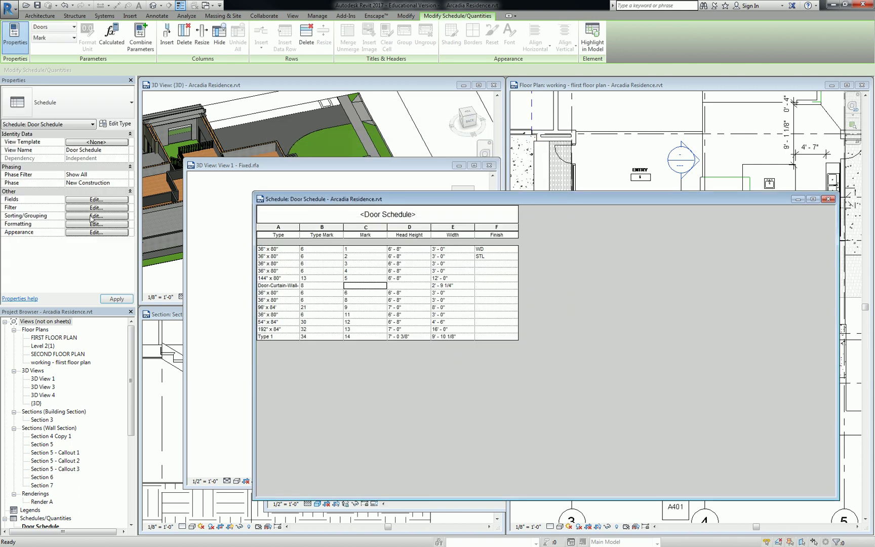
click(92, 202)
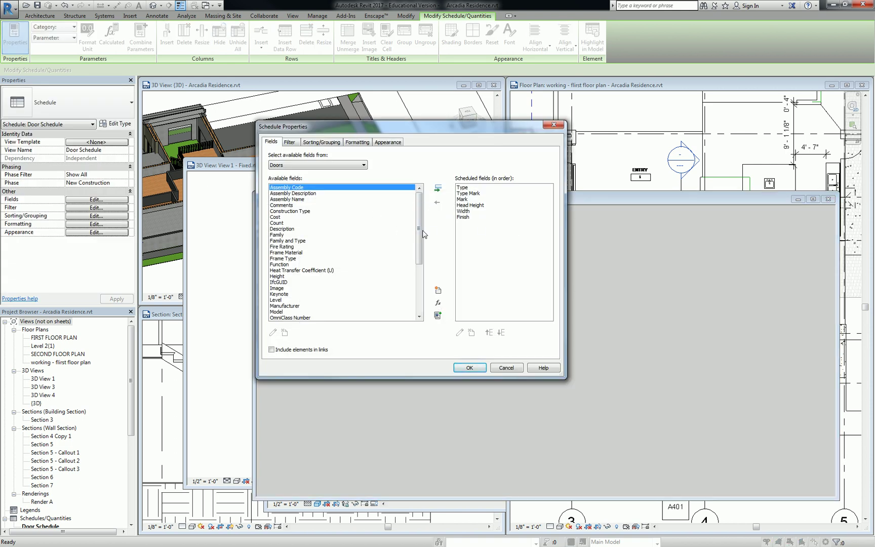
mouse_move(418, 218)
mouse_down()
mouse_move(427, 266)
mouse_move(420, 209)
mouse_up()
click(555, 124)
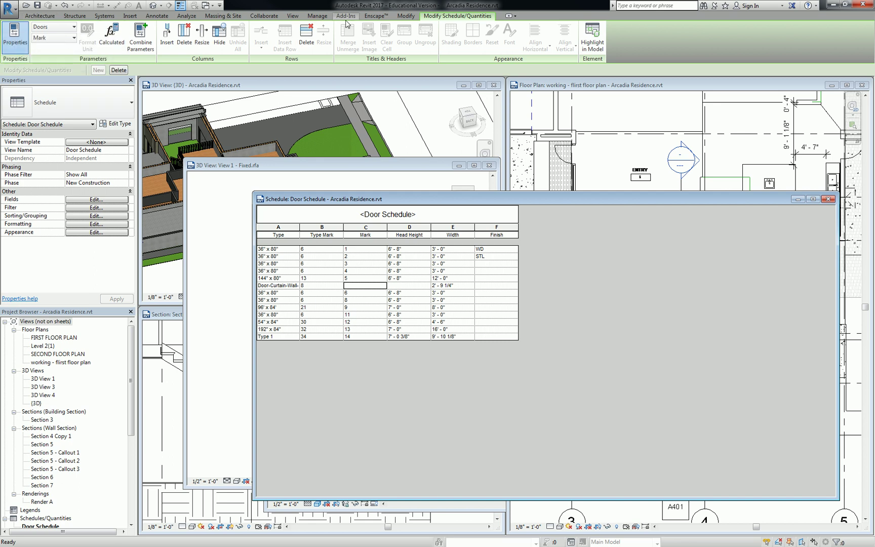
Step: Define a new project parameter named Hardware Section with the Text type, applied to the Doors category
click(318, 16)
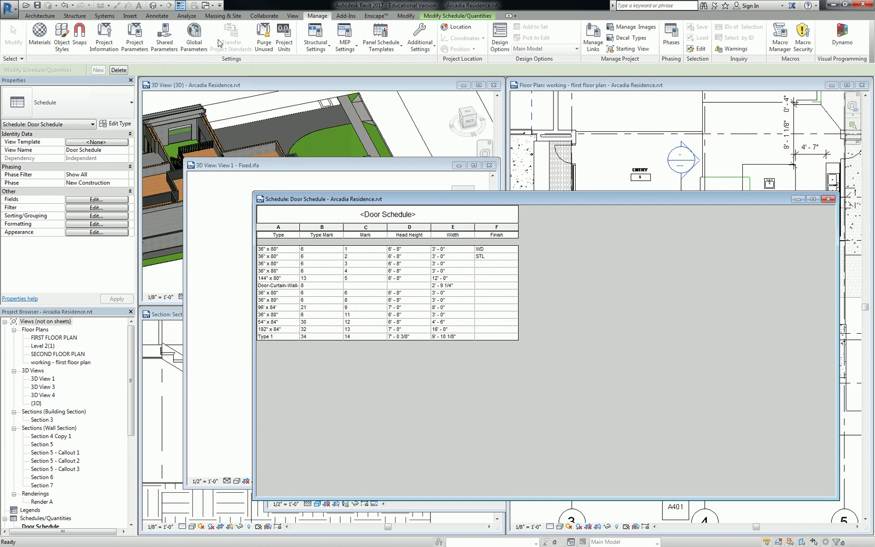
click(133, 38)
click(480, 235)
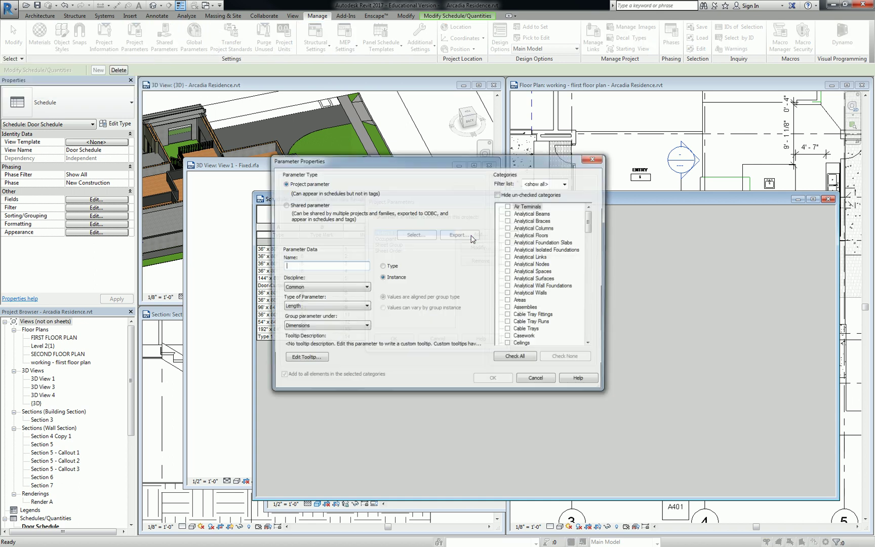
click(336, 307)
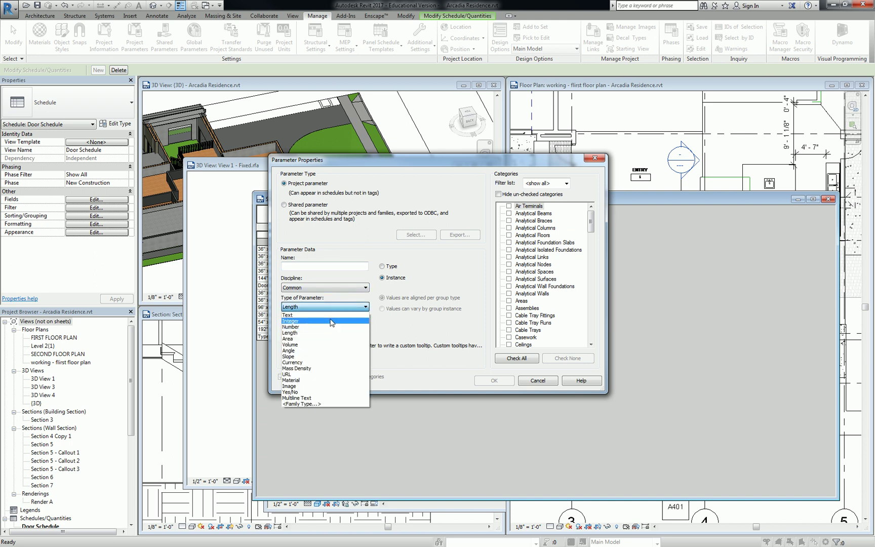
click(328, 317)
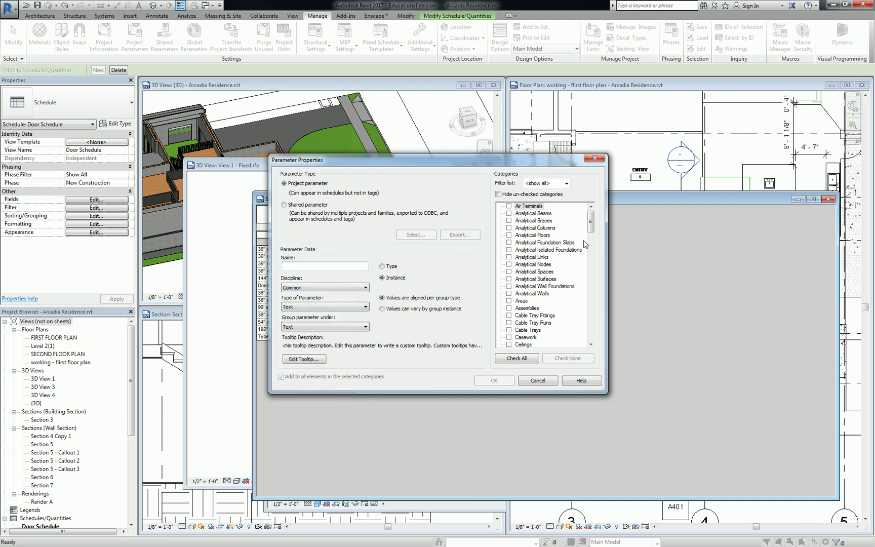
drag(591, 229, 592, 253)
click(509, 286)
click(315, 266)
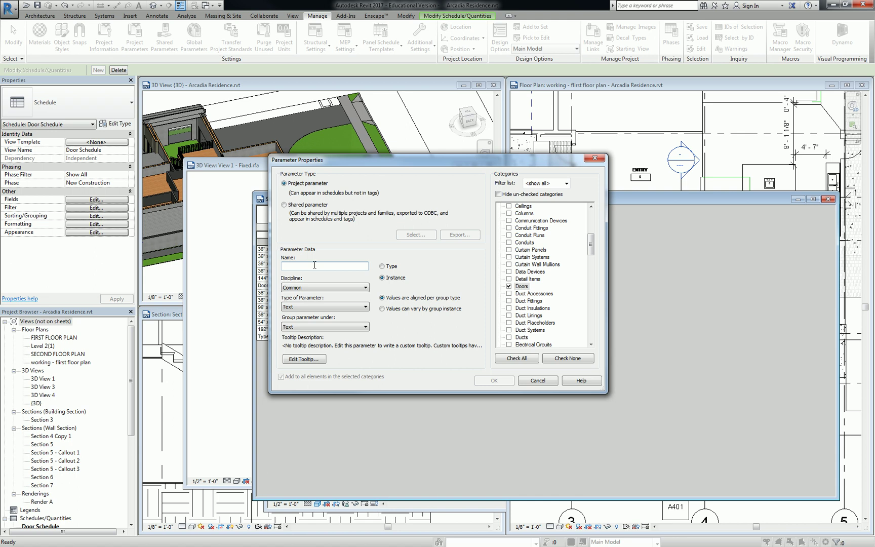
text(Hardware Section)
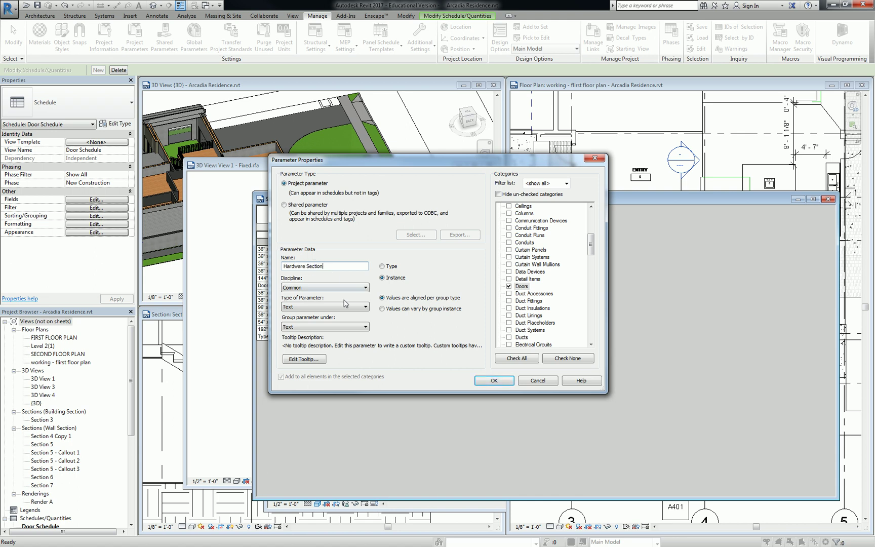
Step: Group the Hardware Section project parameter under Identity Data and accept it into the project parameters
click(344, 326)
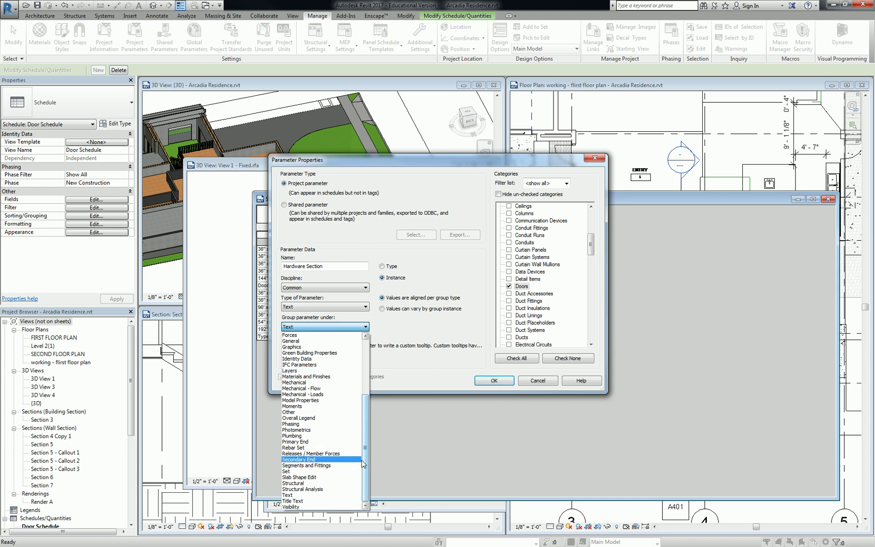
click(361, 460)
click(335, 328)
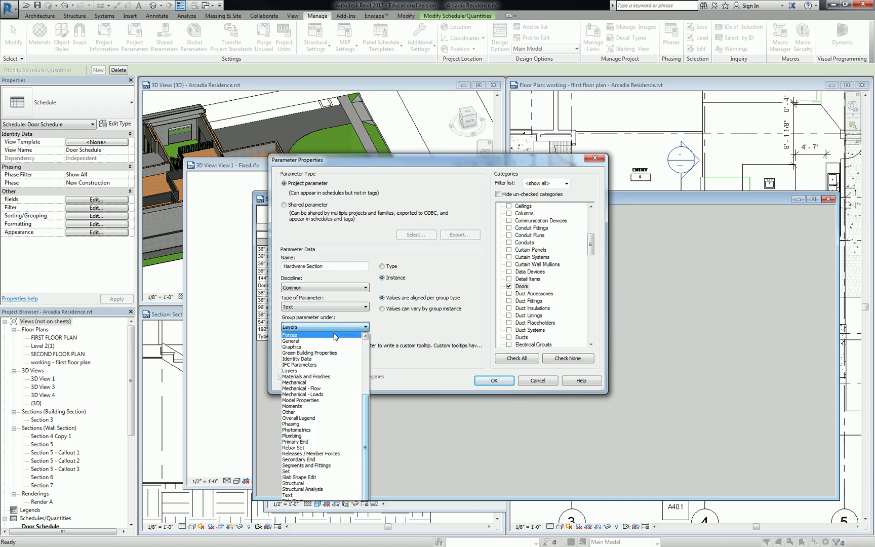
click(310, 358)
click(504, 385)
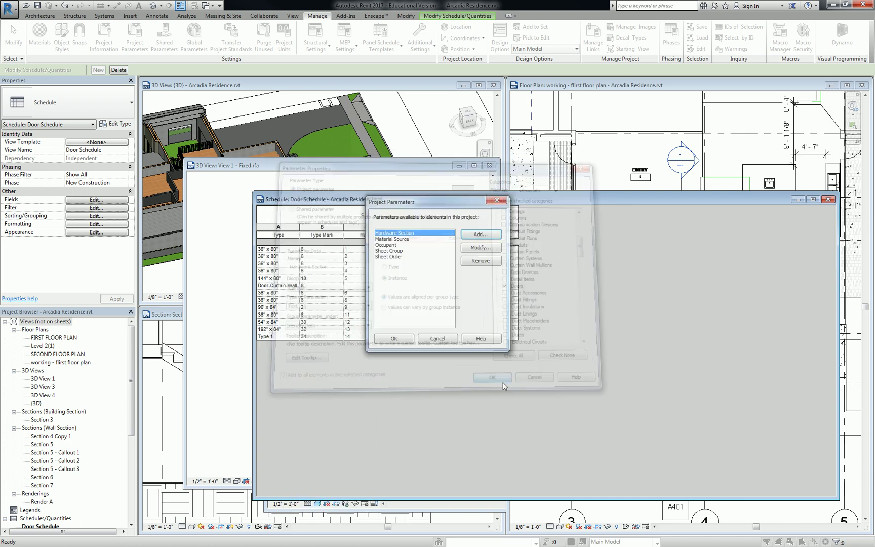
click(404, 340)
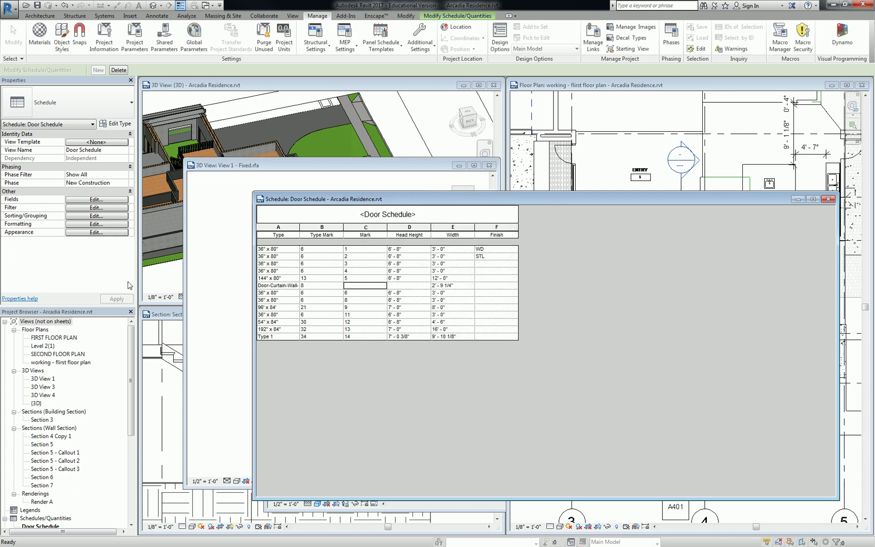
Step: Add the Hardware Section parameter as the last scheduled field of the door schedule
click(98, 200)
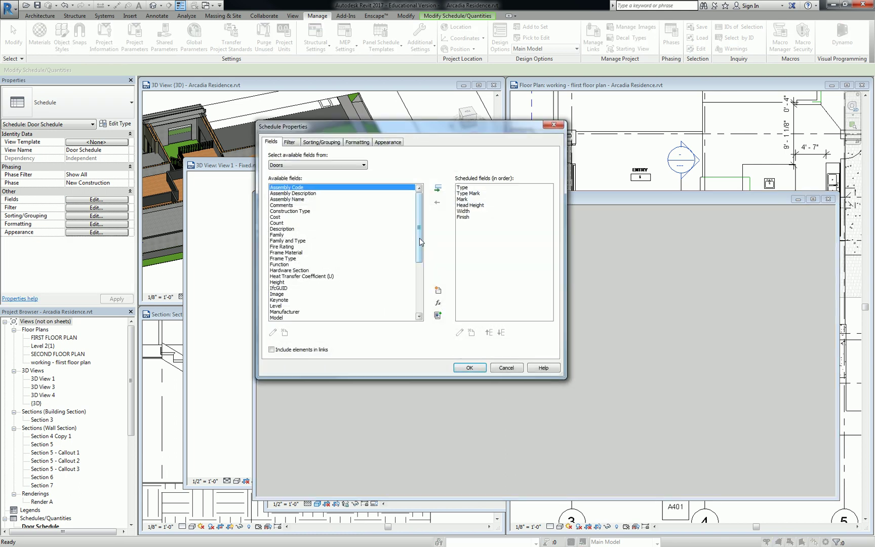
click(287, 270)
click(438, 189)
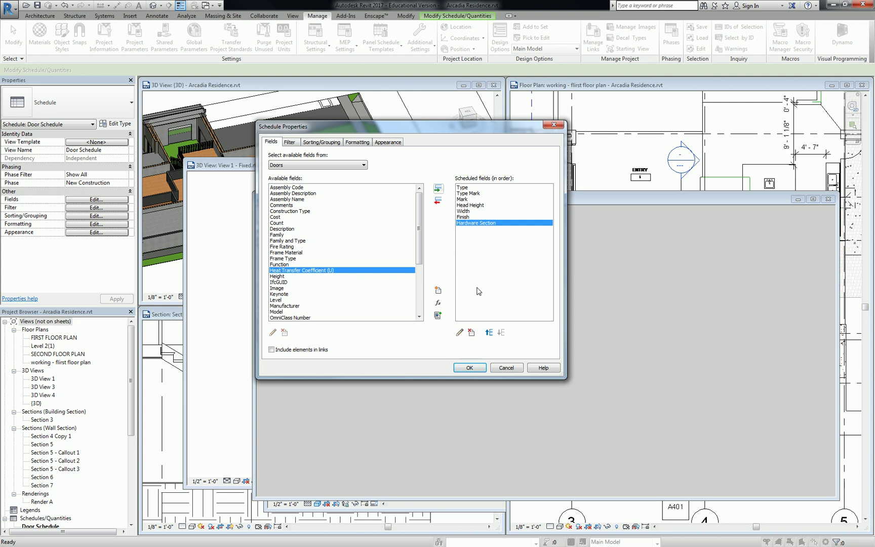
click(469, 368)
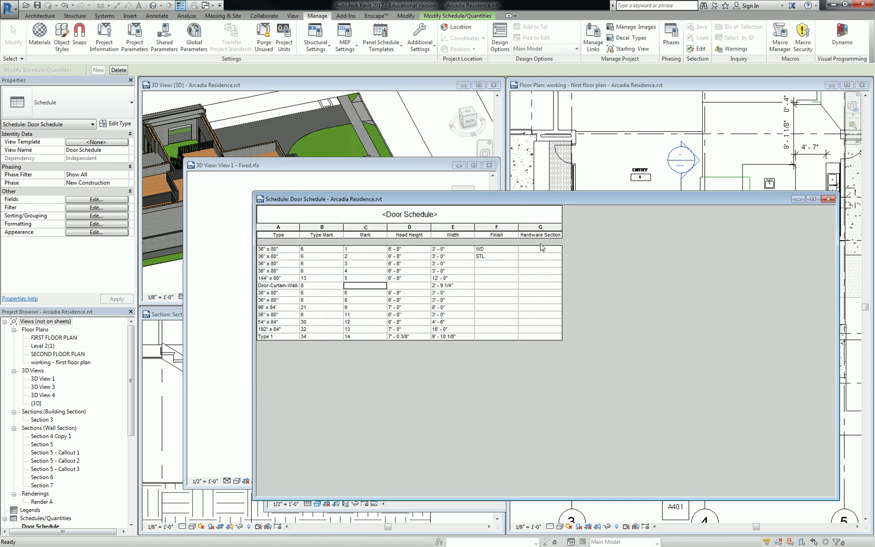
Step: Bring up the type properties of the double glass door beside the Living room in the working first floor plan
click(223, 198)
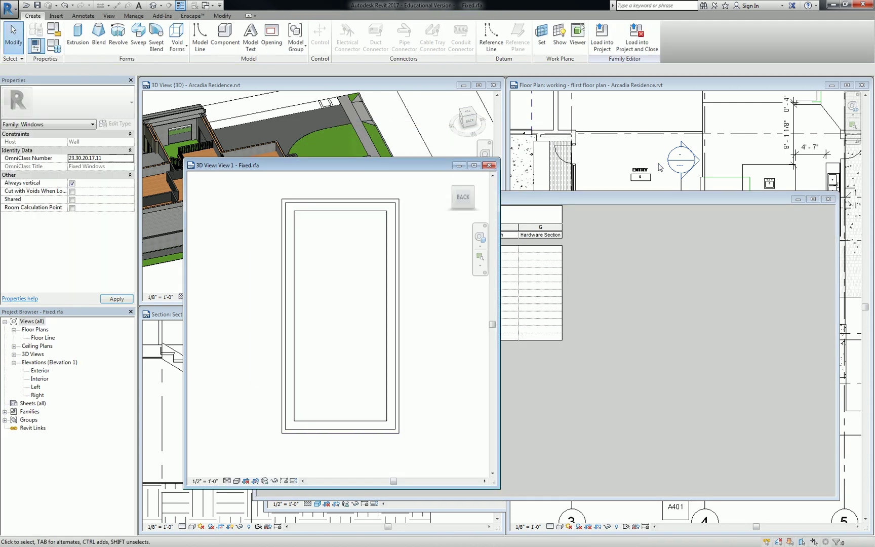
click(714, 354)
double_click(715, 360)
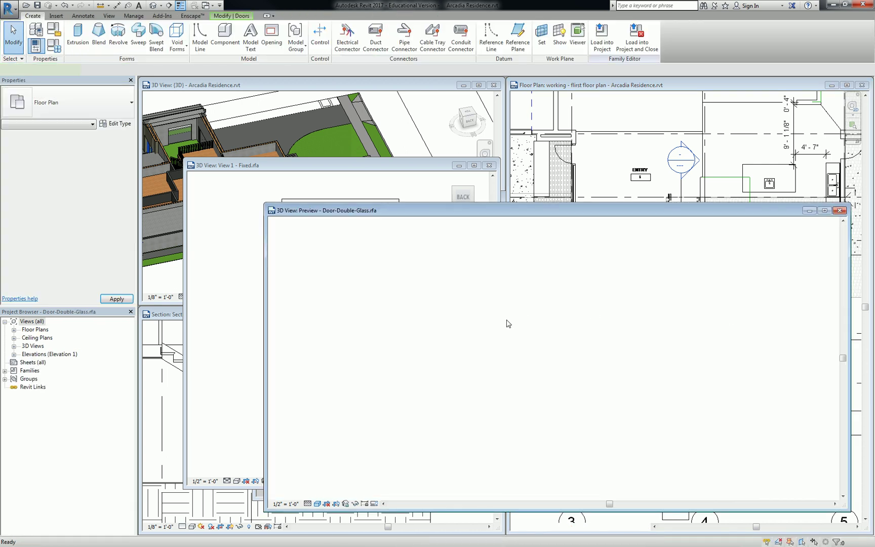
key(ctrl+Tab)
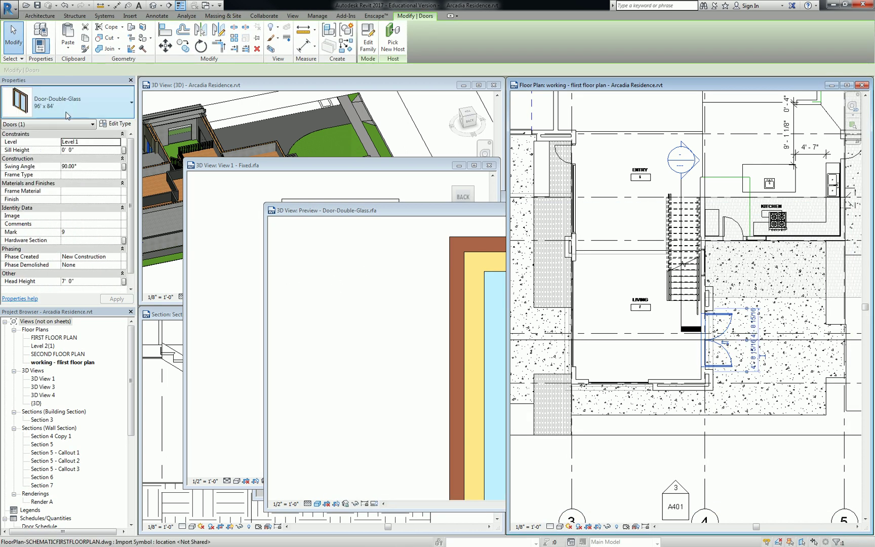
click(127, 126)
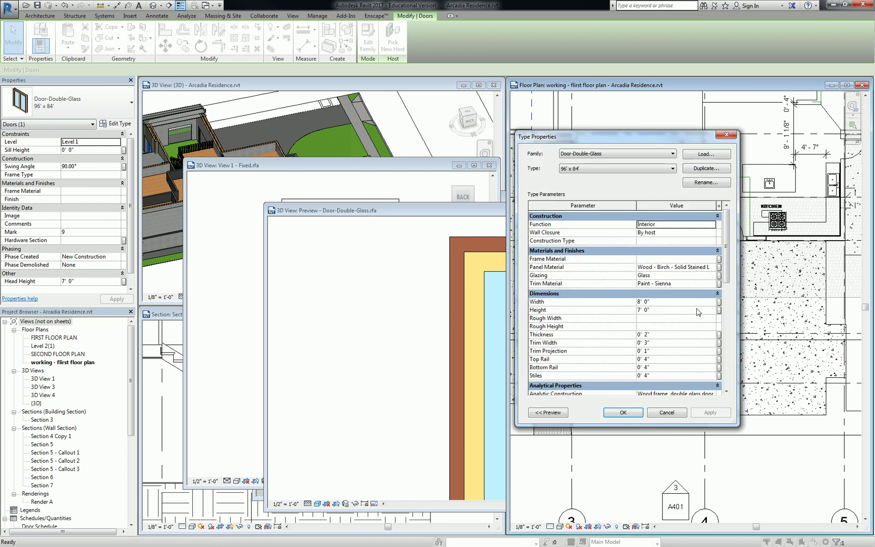
Step: Set the Hardware Section type parameter of the 96" x 84" double glass door to 09 1001 and accept the type properties
drag(734, 267, 727, 342)
click(655, 282)
text(10)
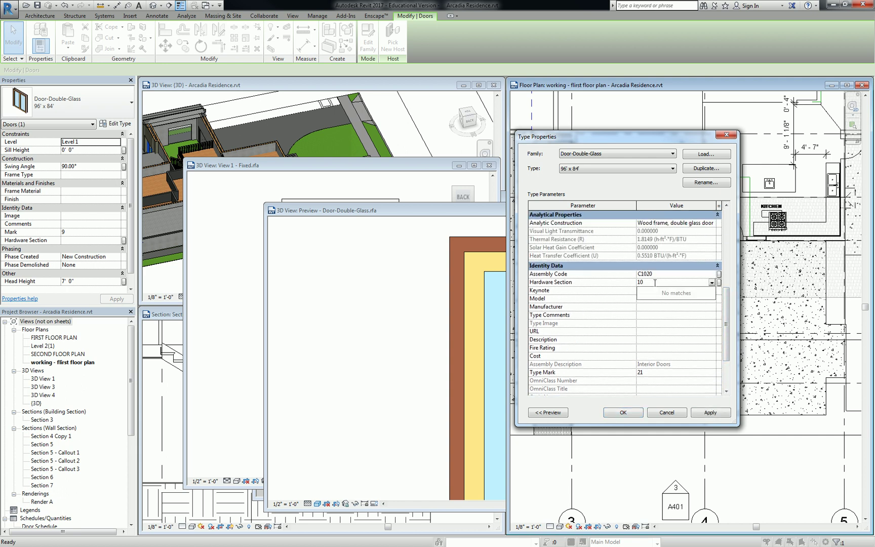
key(BackSpace)
key(BackSpace)
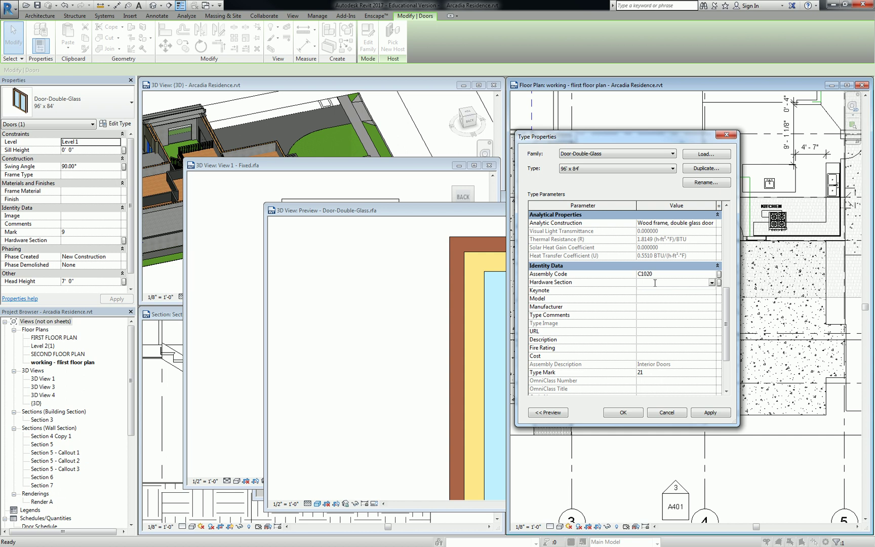
text(09 1)
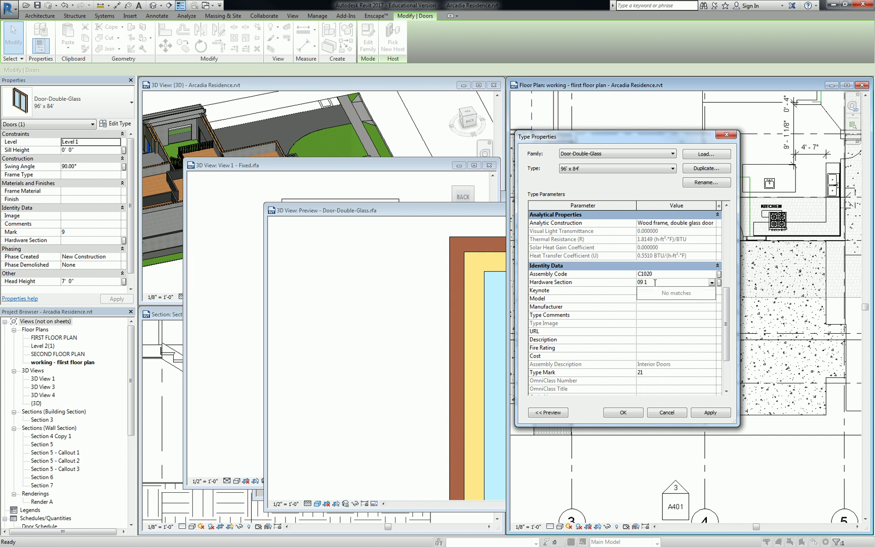
text(001)
key(Return)
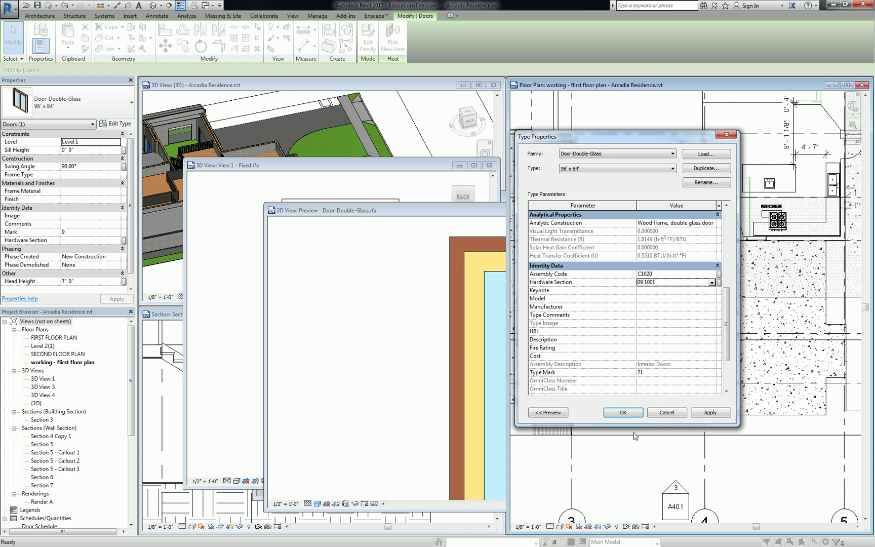
click(636, 415)
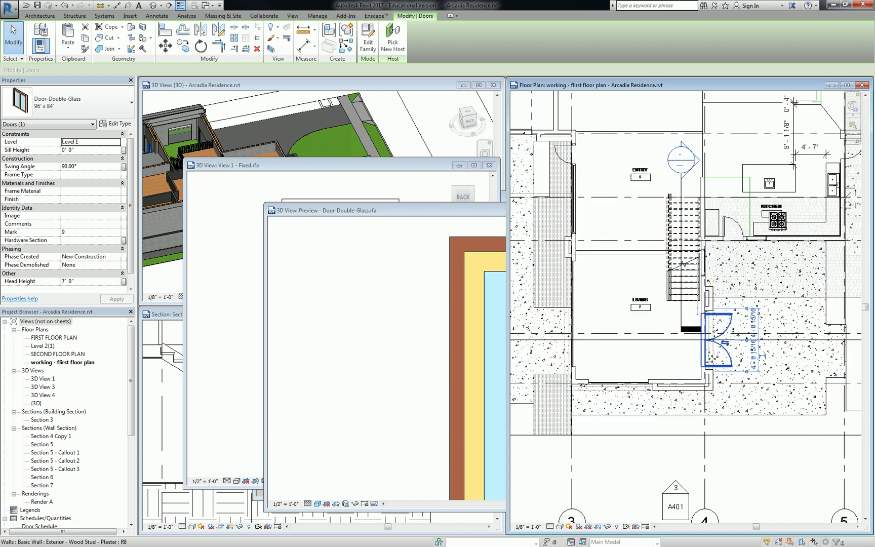
Step: Compare the door schedule's Hardware Section column with the double glass door and its family, closing the family and returning to the schedule
key(ctrl+Tab)
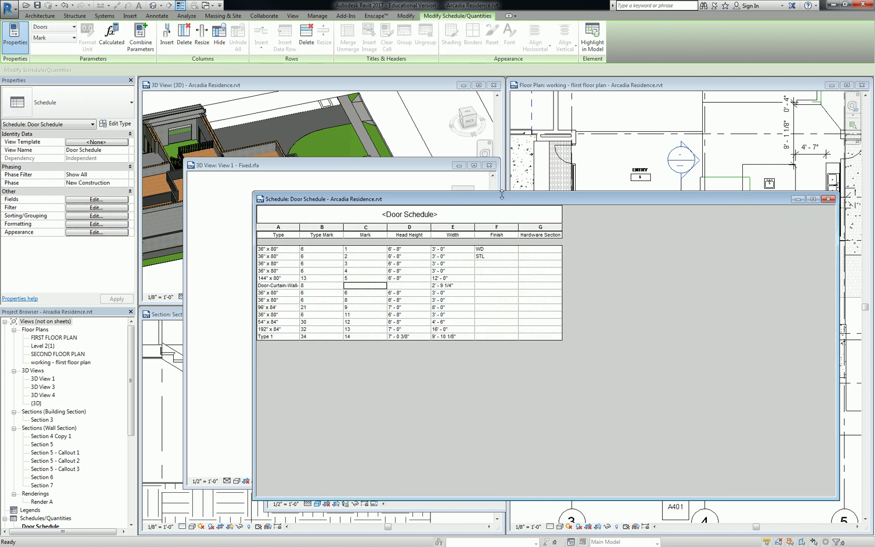
click(541, 292)
click(541, 249)
click(679, 166)
click(730, 318)
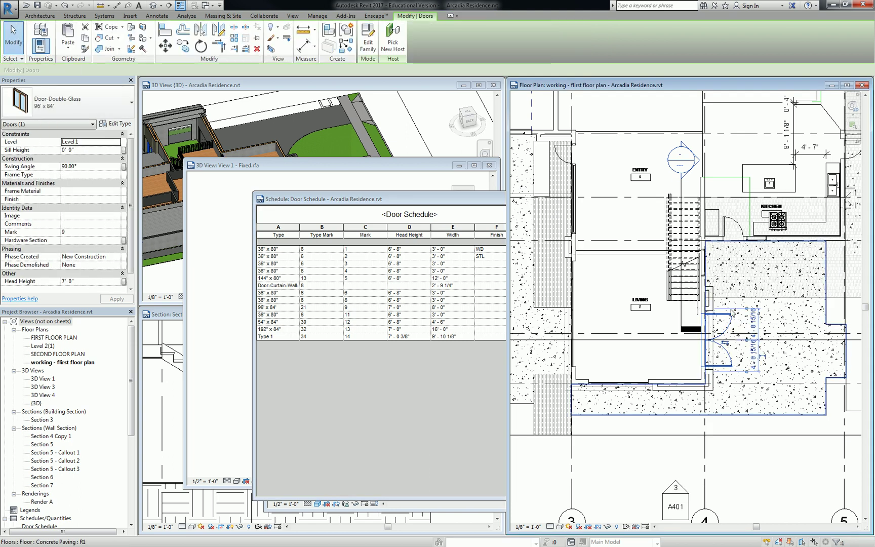
double_click(724, 315)
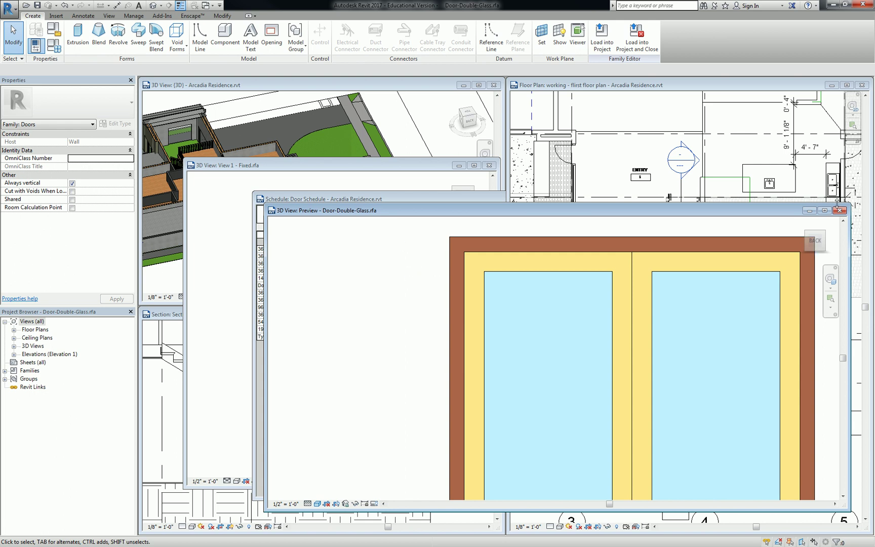
click(838, 210)
click(457, 286)
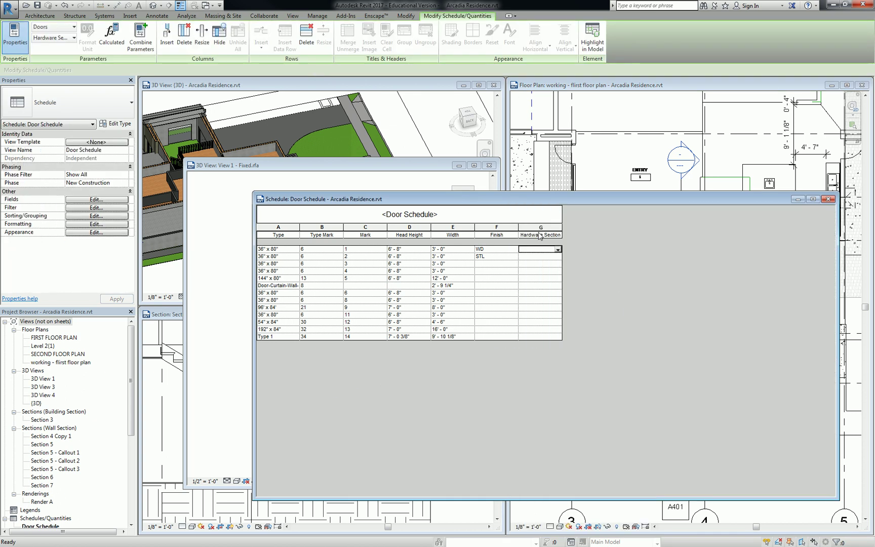
Step: Remove Hardware Section from the door schedule's fields and delete that project parameter with its data
click(541, 228)
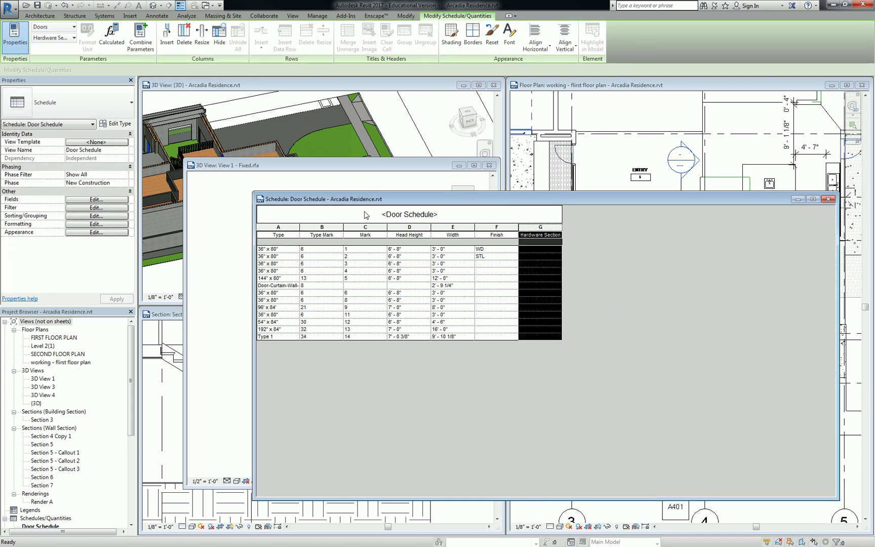
click(93, 191)
click(93, 192)
click(96, 200)
click(471, 223)
click(438, 201)
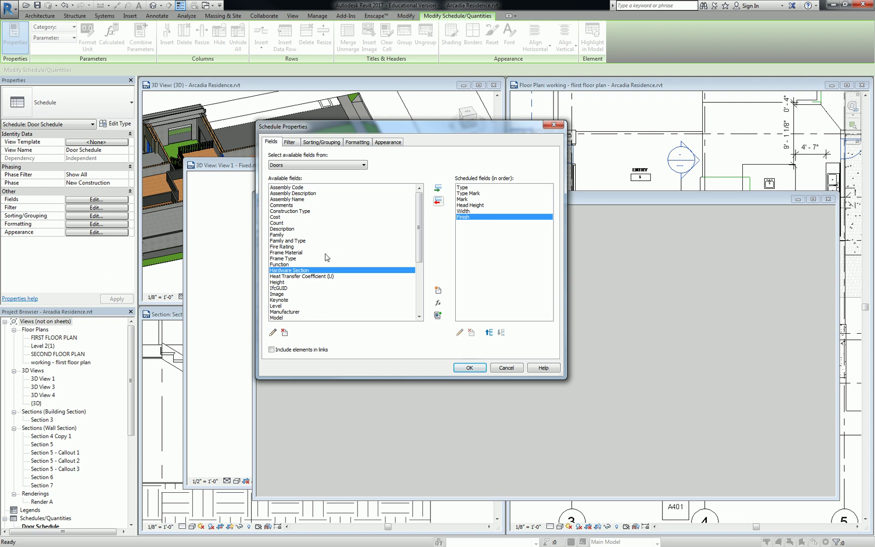
click(284, 332)
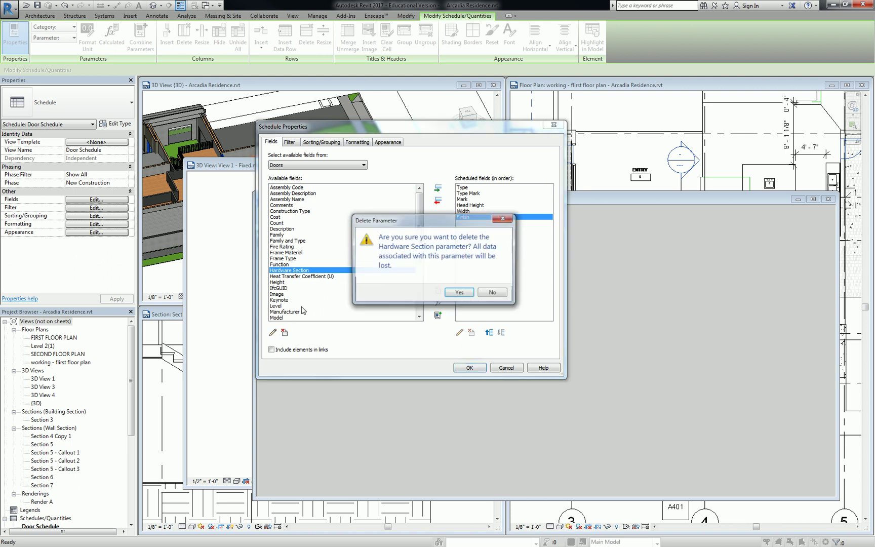
click(457, 293)
click(477, 367)
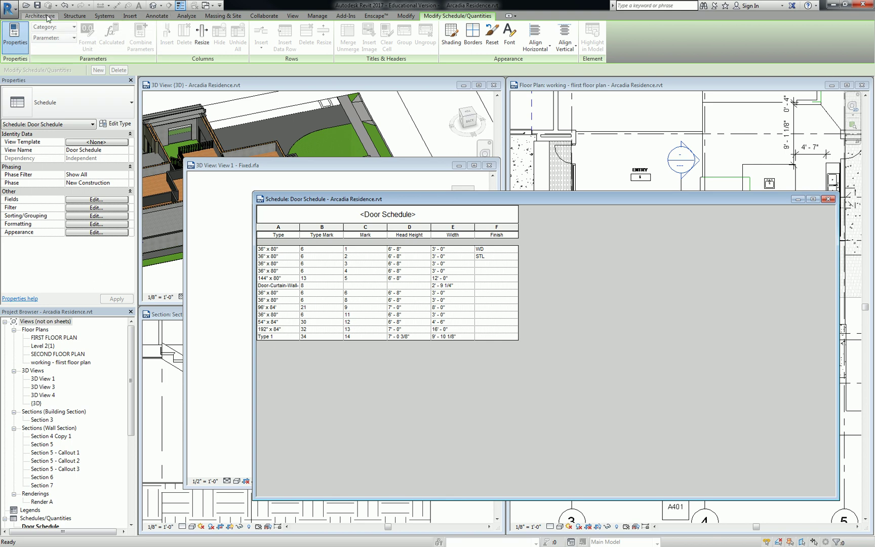
click(293, 16)
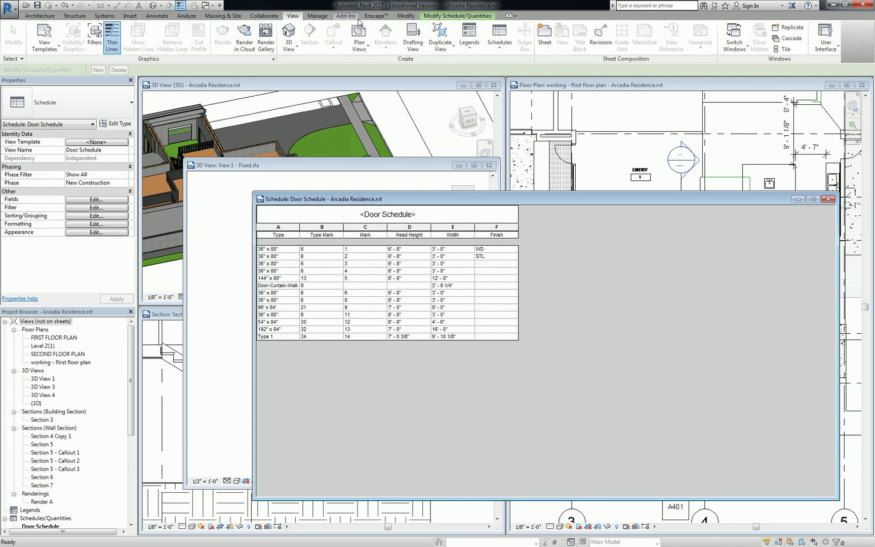
click(317, 16)
click(127, 35)
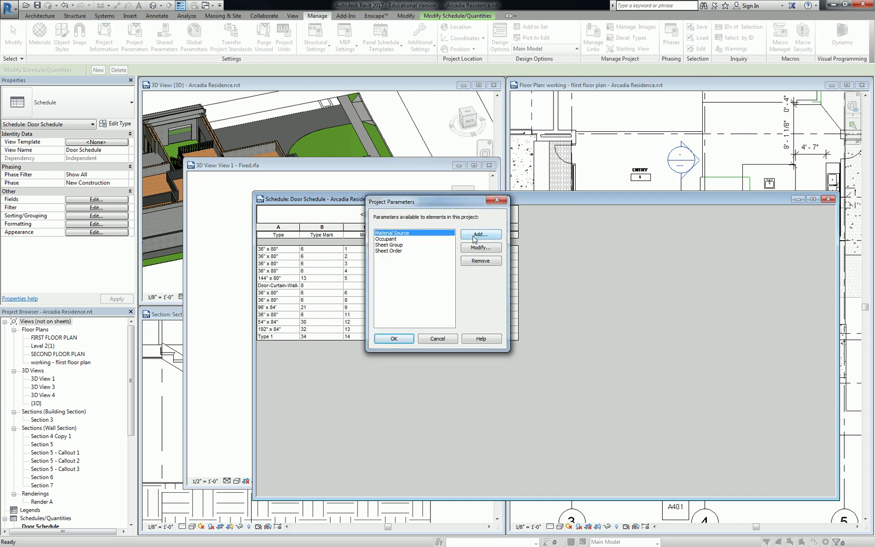
click(480, 235)
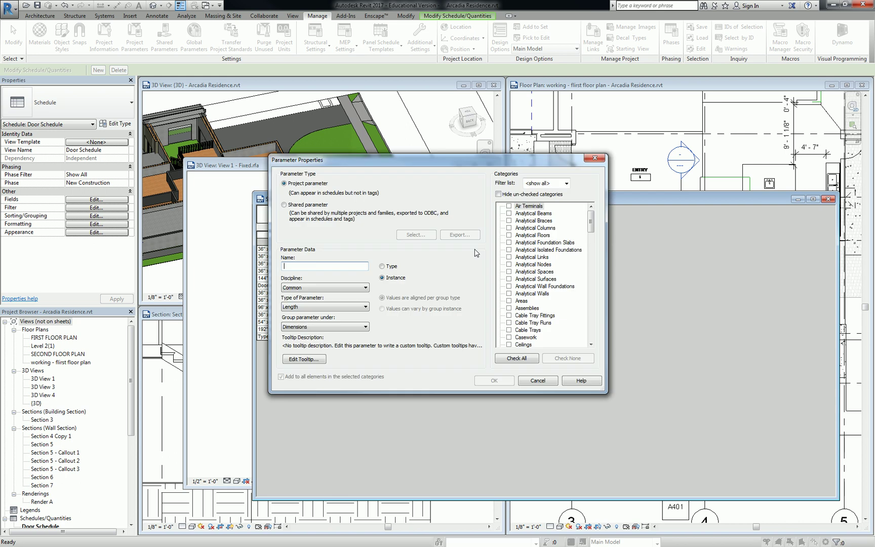
text(Hardware Section)
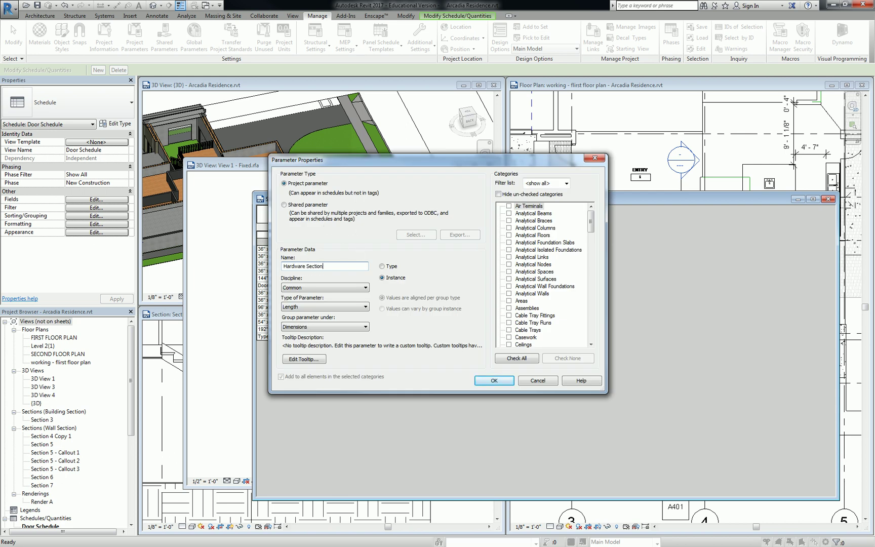
click(326, 327)
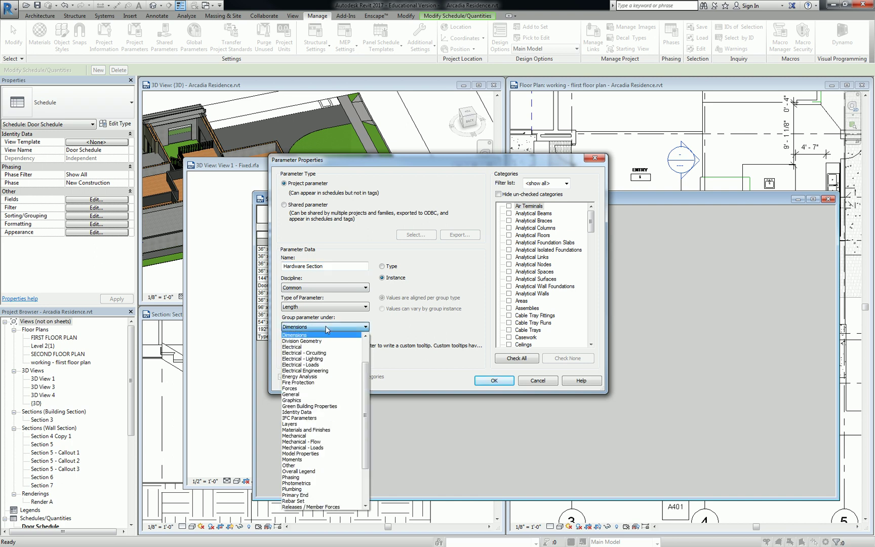
click(339, 332)
click(340, 329)
key(Escape)
key(Escape)
key(Escape)
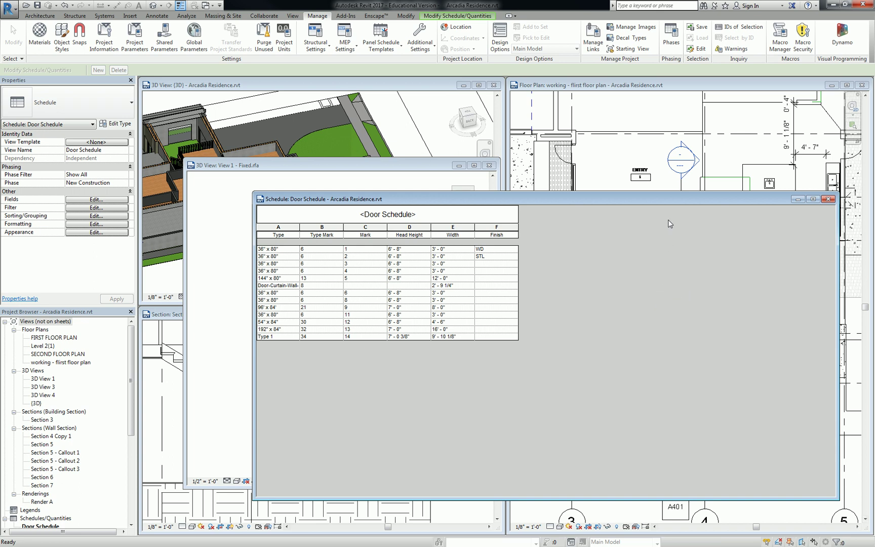
Step: Close the door schedule and open the family of the double glass door beside the Living room for editing
click(828, 199)
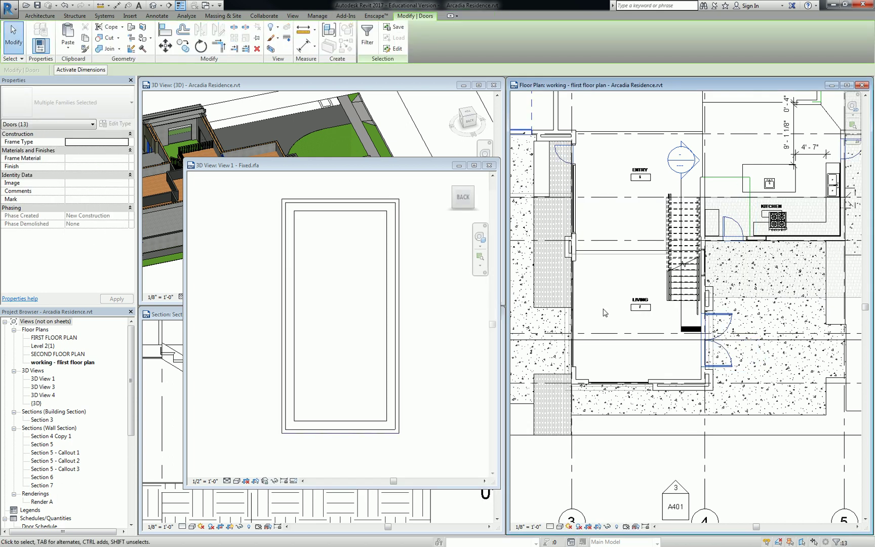
click(727, 327)
click(731, 321)
click(368, 39)
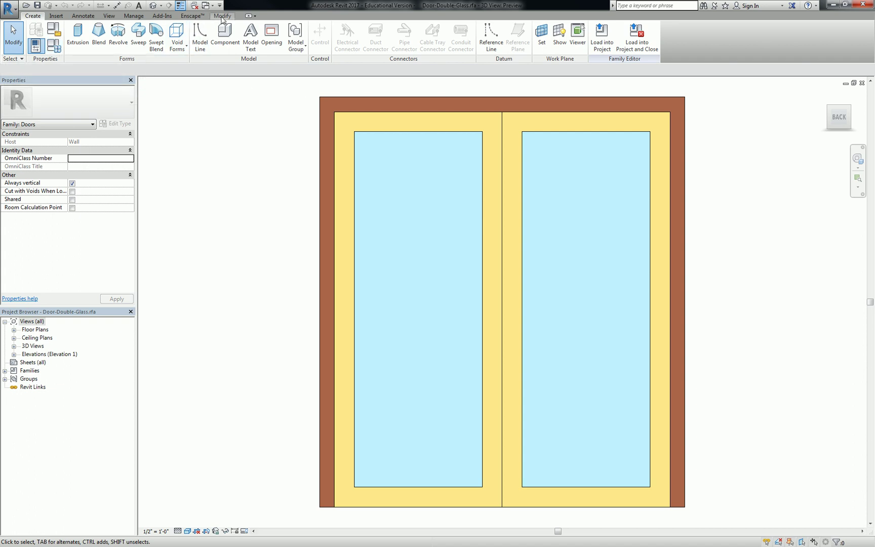
Step: Start creating a shared parameter file in the Resources folder of 18 SP - Arch 147 247 on the cadlab network drive
click(145, 17)
click(103, 35)
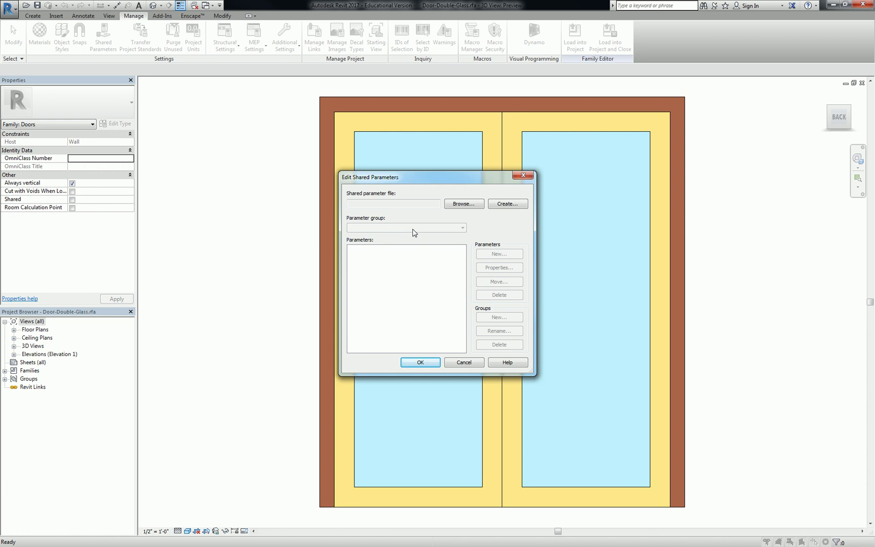
click(501, 206)
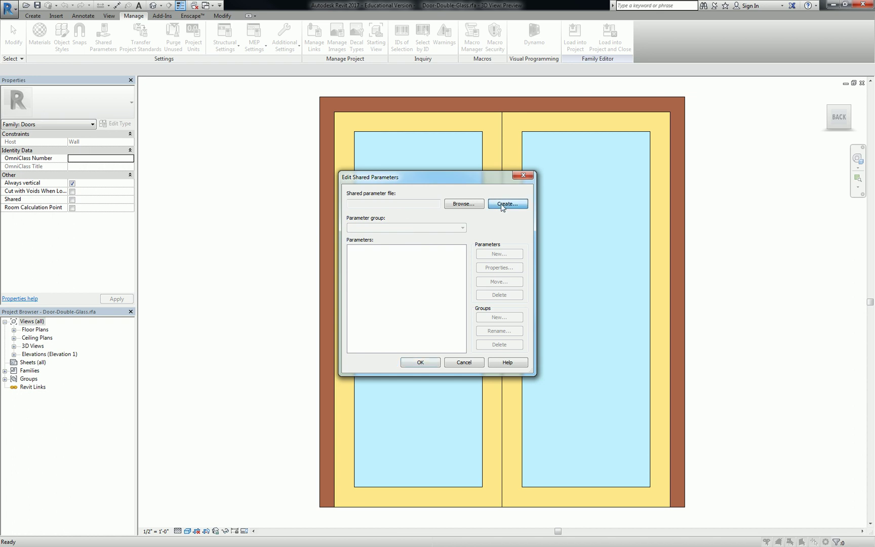
drag(314, 254, 313, 306)
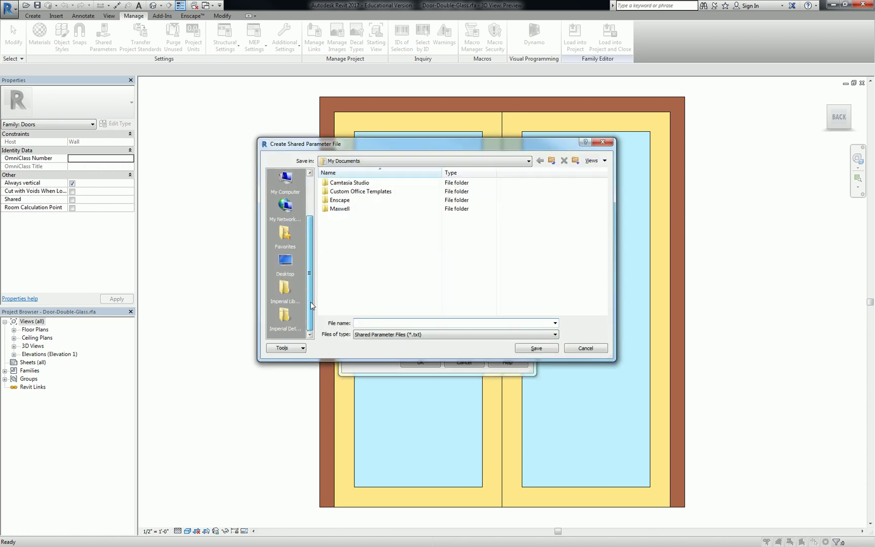
click(286, 180)
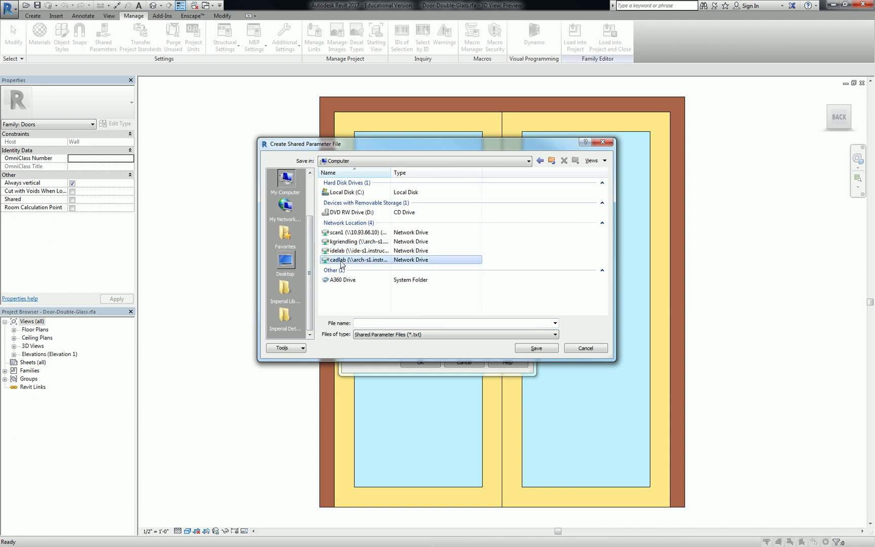
double_click(353, 260)
scroll(353, 262, down, 10)
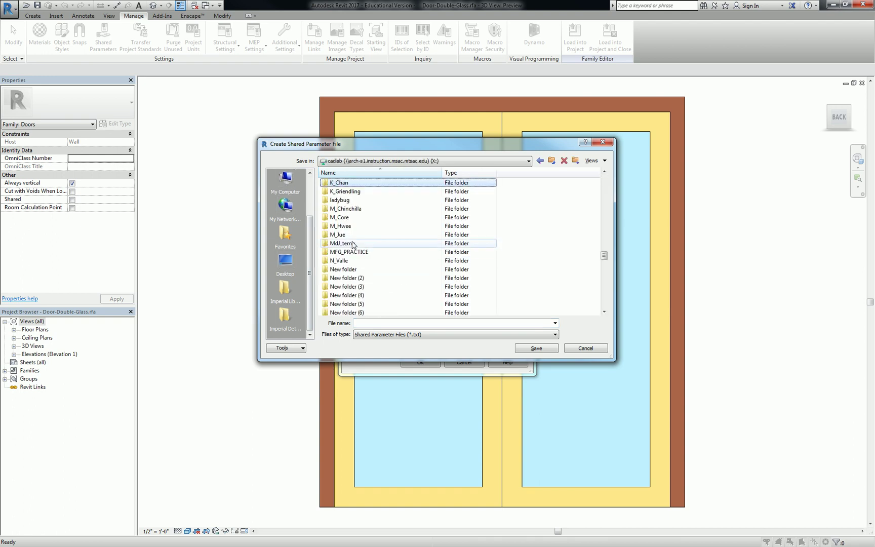
double_click(357, 183)
double_click(361, 209)
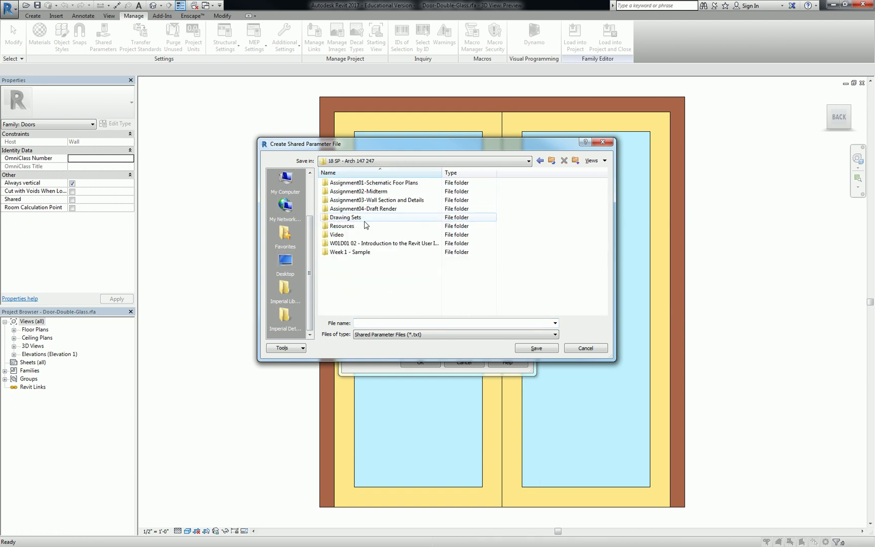
click(342, 227)
double_click(342, 228)
Step: Name the shared parameter file Shared Parameter and save it
click(384, 322)
text(Sharad)
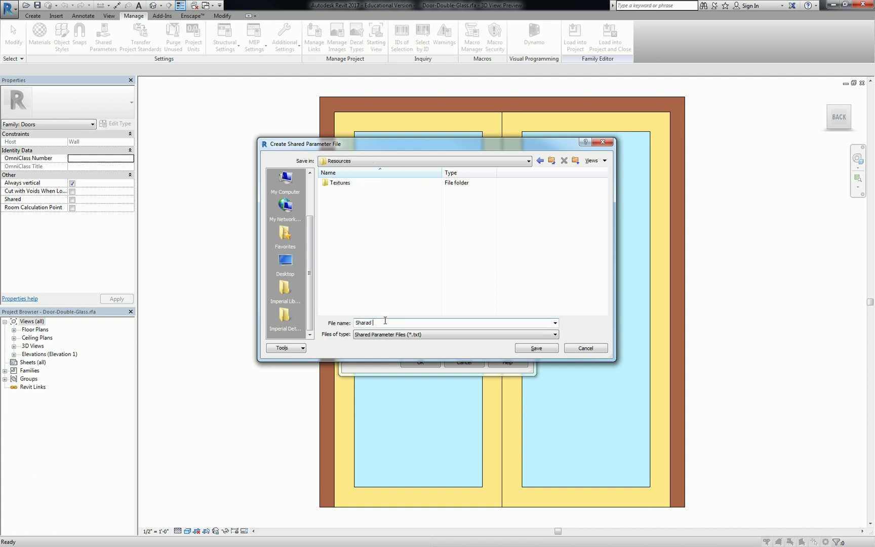
key(BackSpace)
key(BackSpace)
key(BackSpace)
text(ed Parameter)
key(Return)
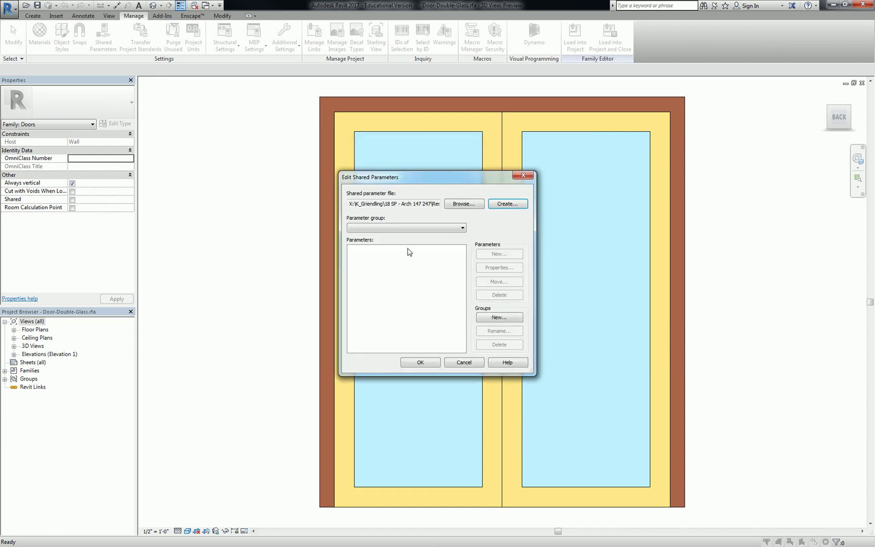
Step: Create a parameter group named Doors in the shared parameter file
click(443, 229)
click(443, 229)
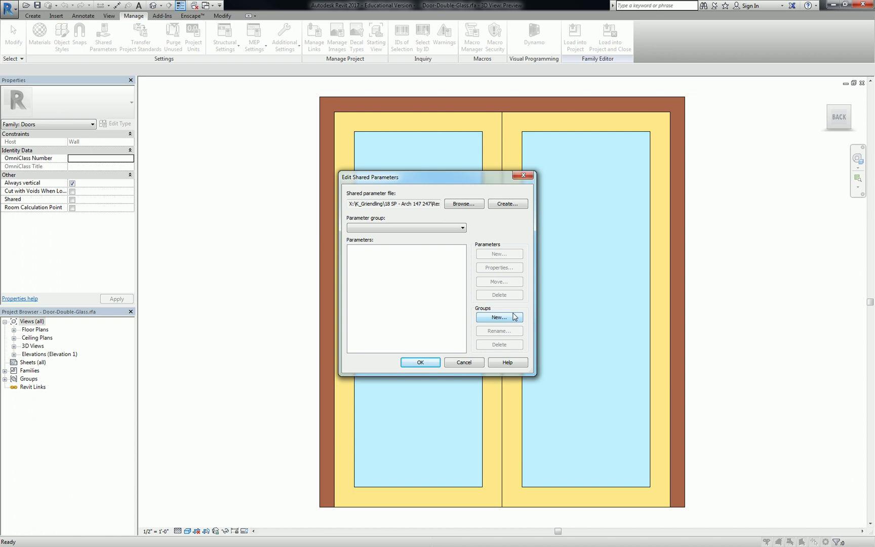
click(506, 317)
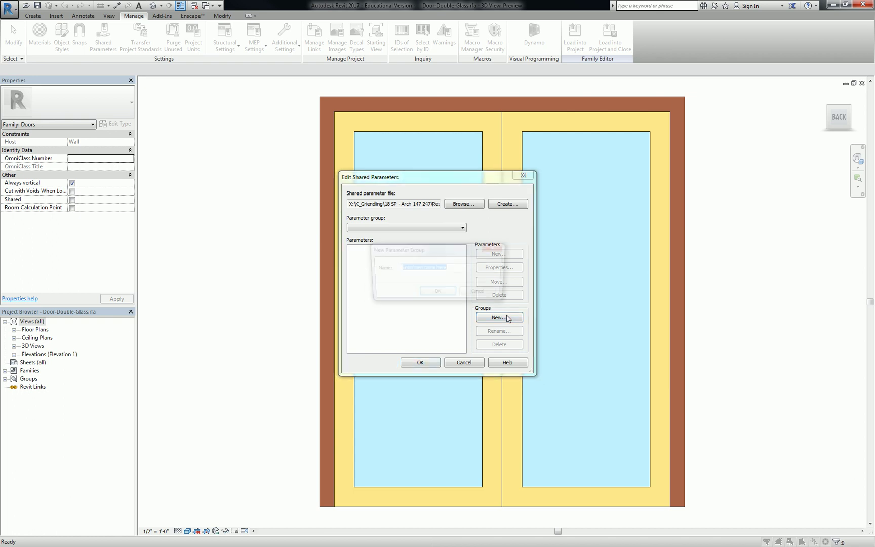
text(Doors)
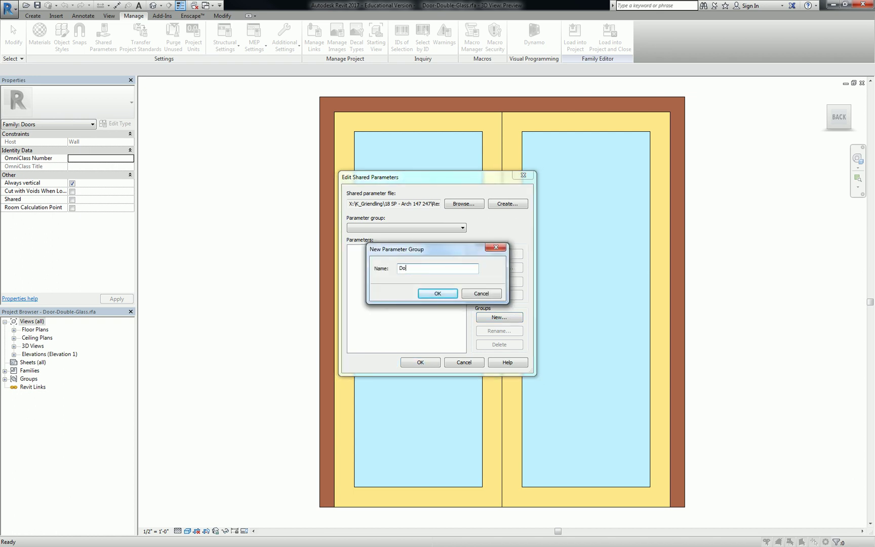
key(Return)
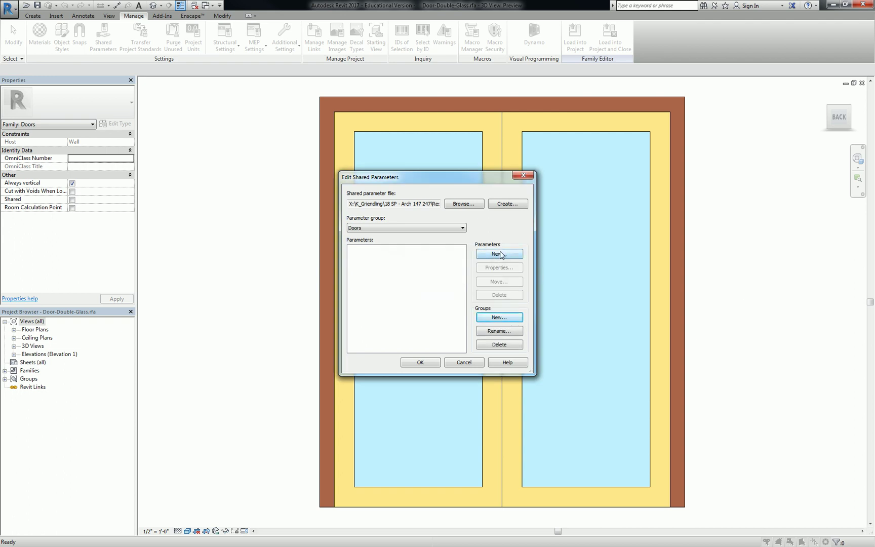
click(501, 255)
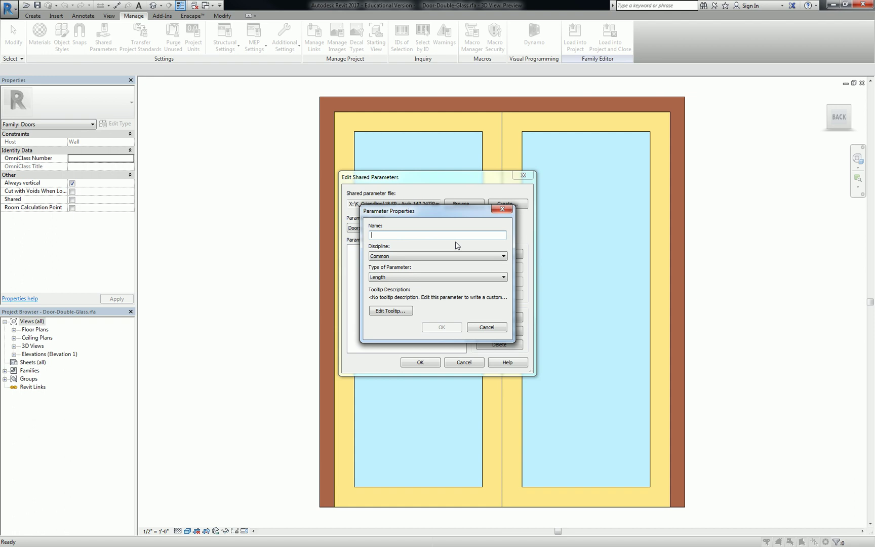
text(Hardware Section)
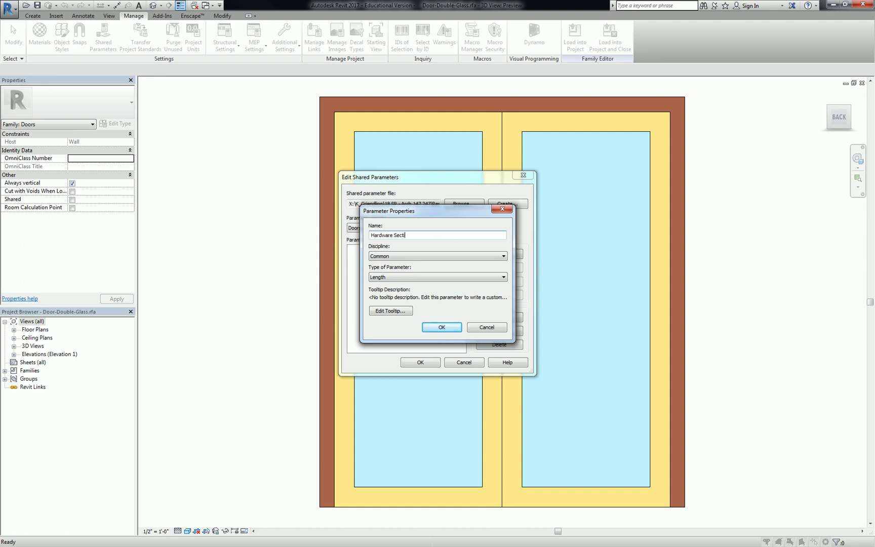
key(Return)
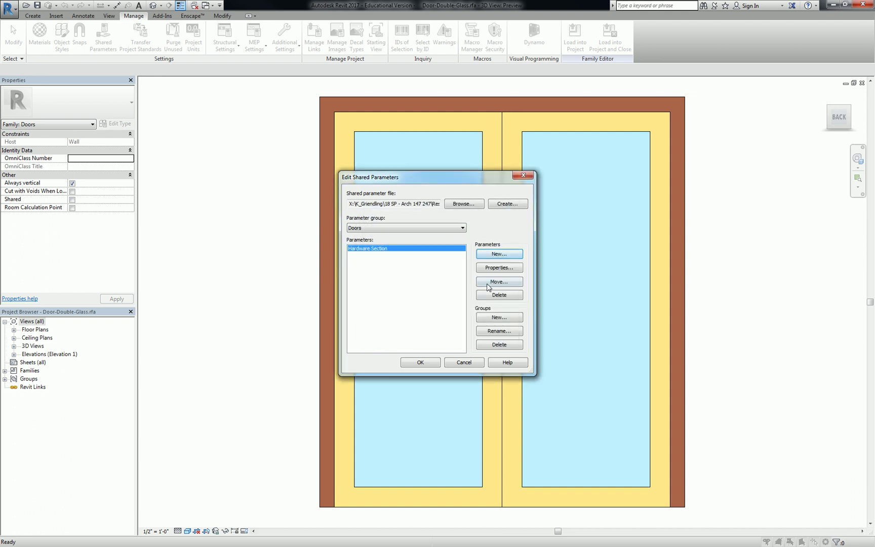
click(490, 295)
click(457, 315)
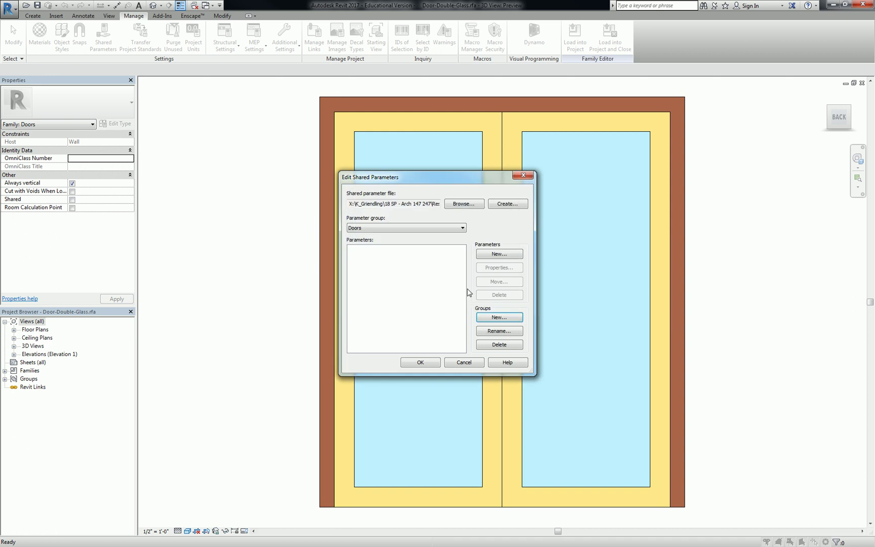
Step: Define a new shared parameter named Hardware Section in the Doors group, with Common discipline and Text as its type
click(498, 255)
text(Hardware Section)
click(492, 257)
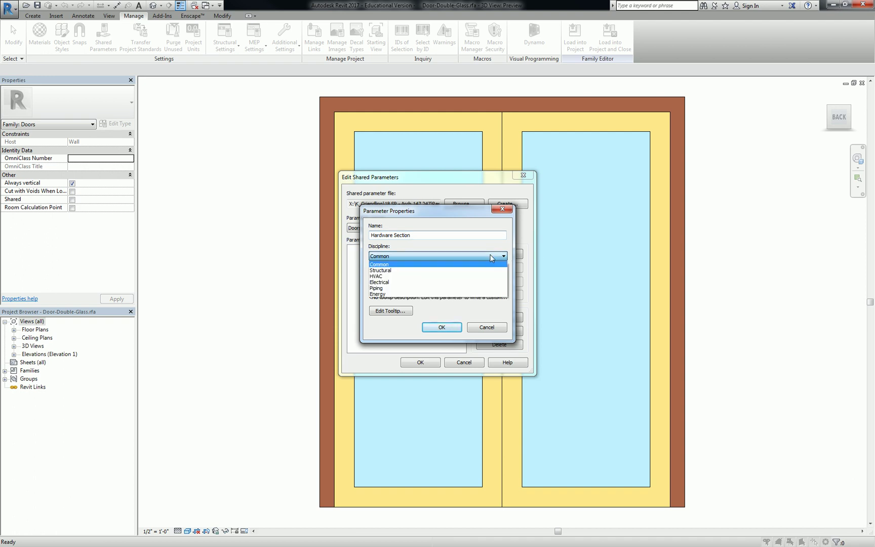
click(474, 264)
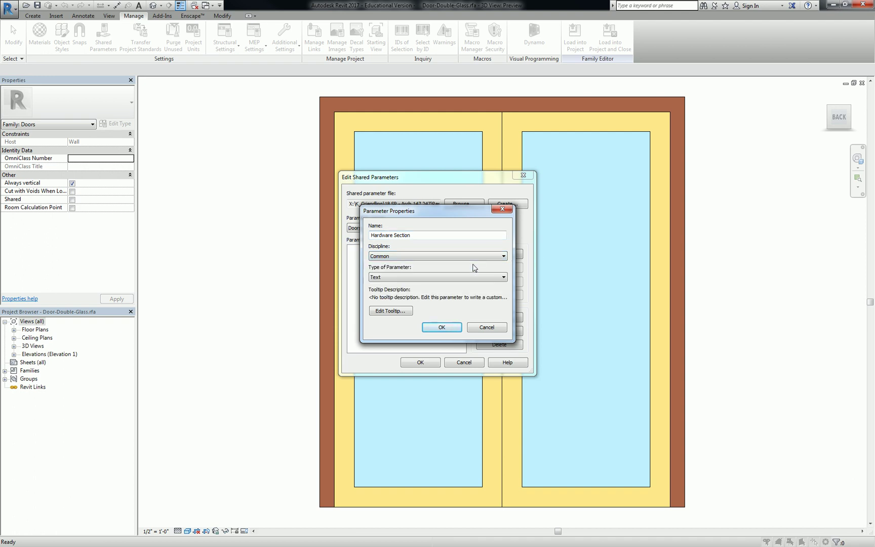
click(450, 277)
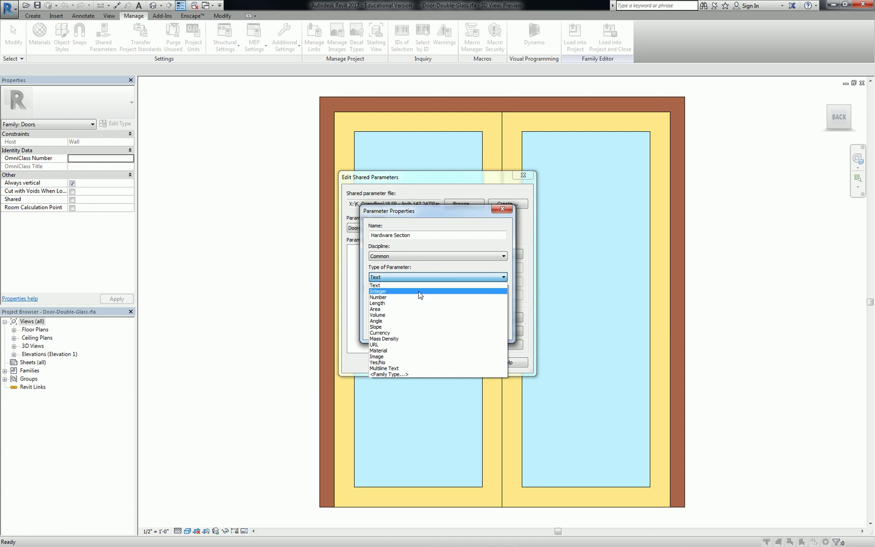
click(395, 286)
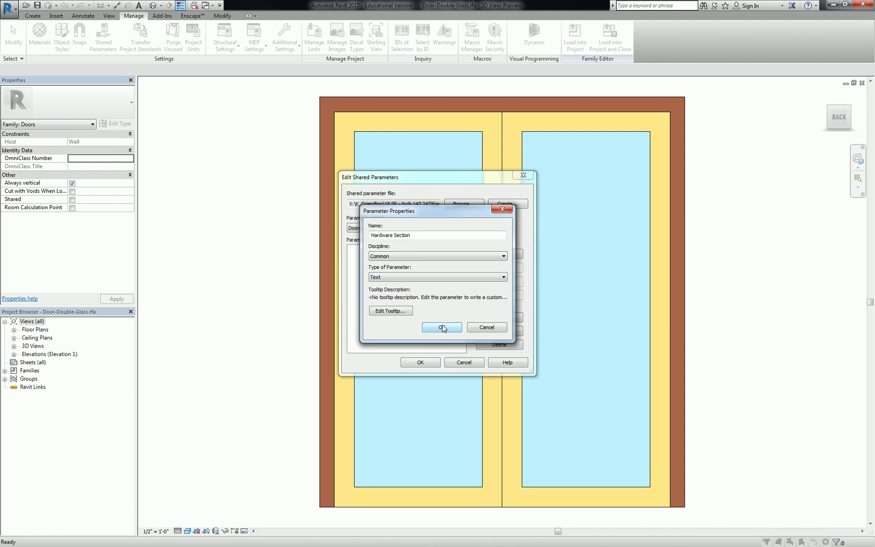
Step: Give Hardware Section the tooltip "Master Spec Section - Table Index" and accept the parameter and the shared parameter edits
click(396, 310)
drag(475, 266, 299, 231)
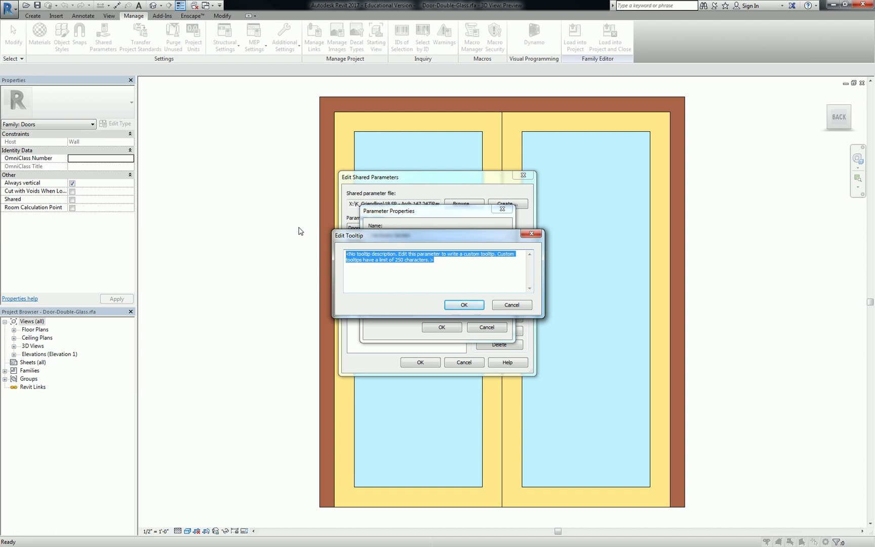
text(Master Spec Section)
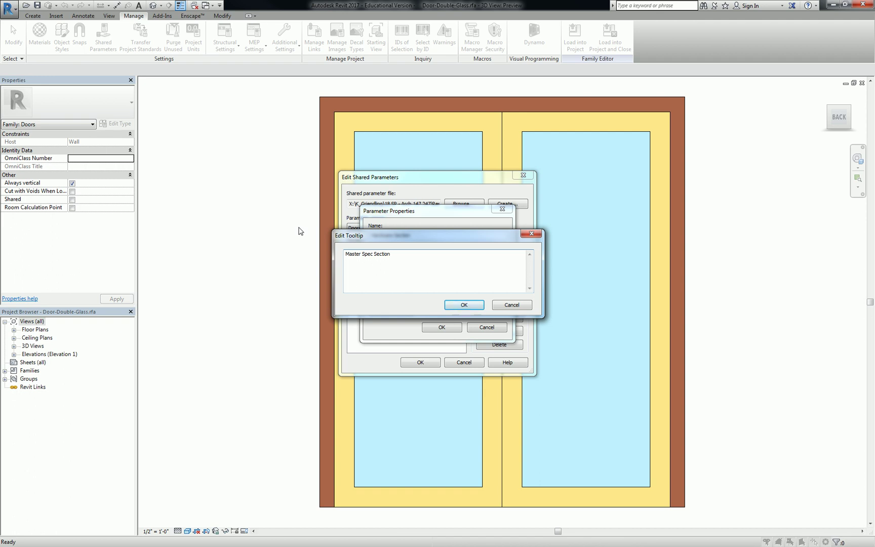
text( - Table Index)
key(Return)
click(464, 305)
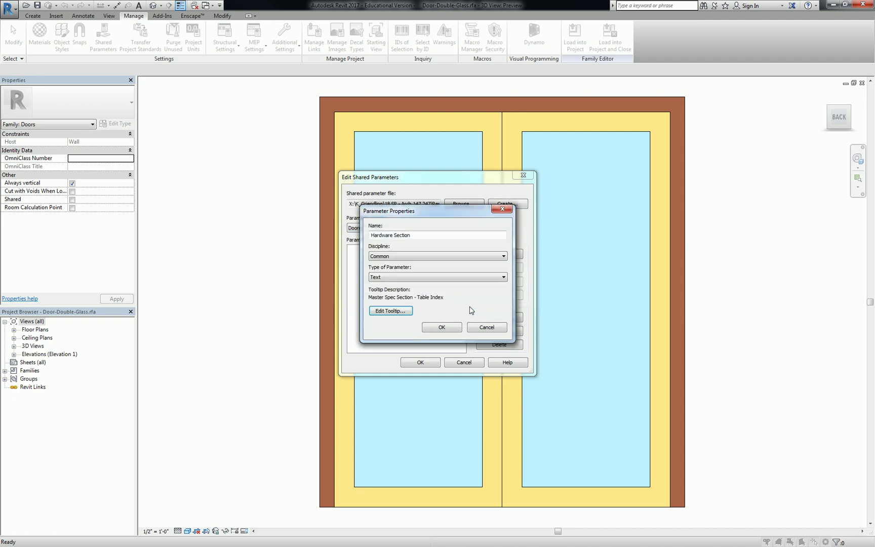
click(435, 327)
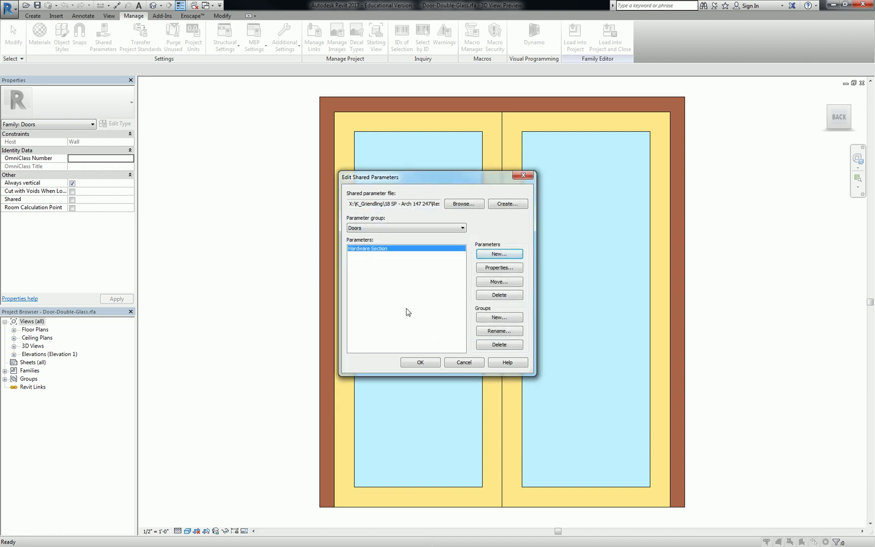
click(430, 362)
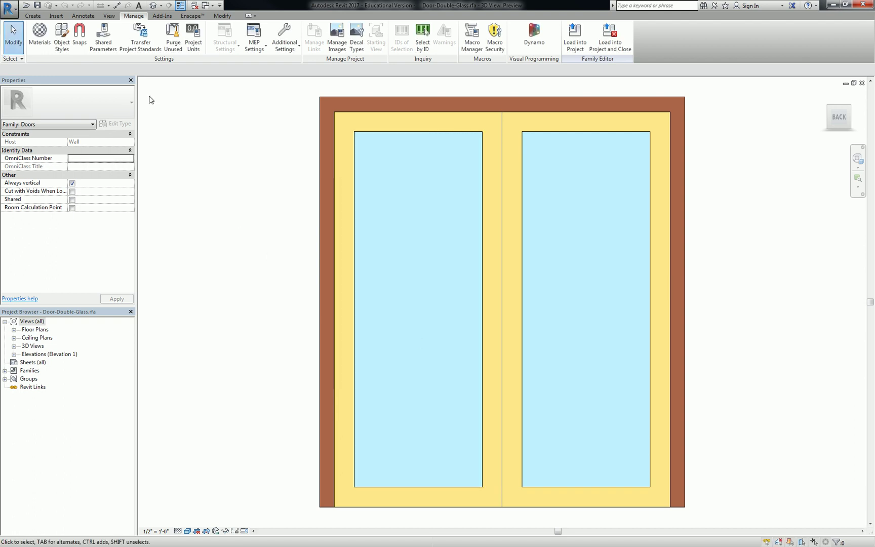
Step: Delete the existing Hardware Section family parameter from the Door-Double-Glass family's identity data
click(33, 16)
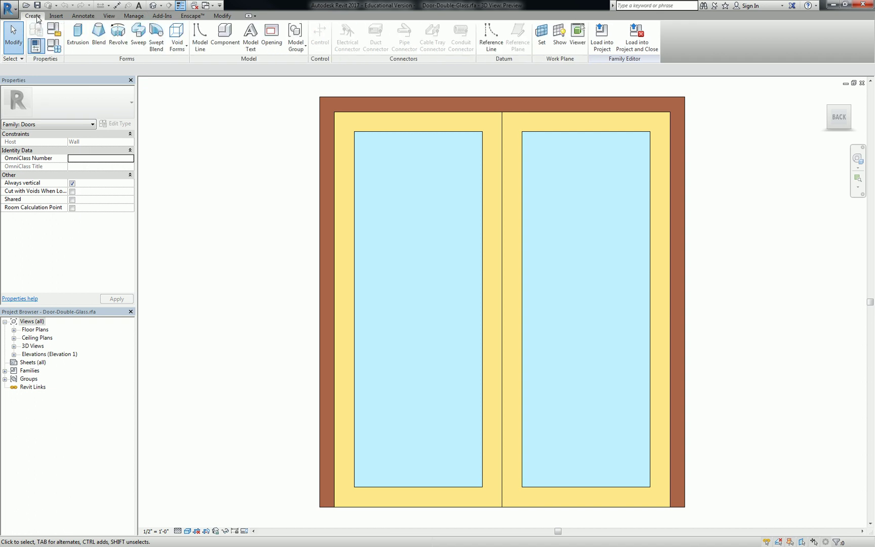
click(35, 45)
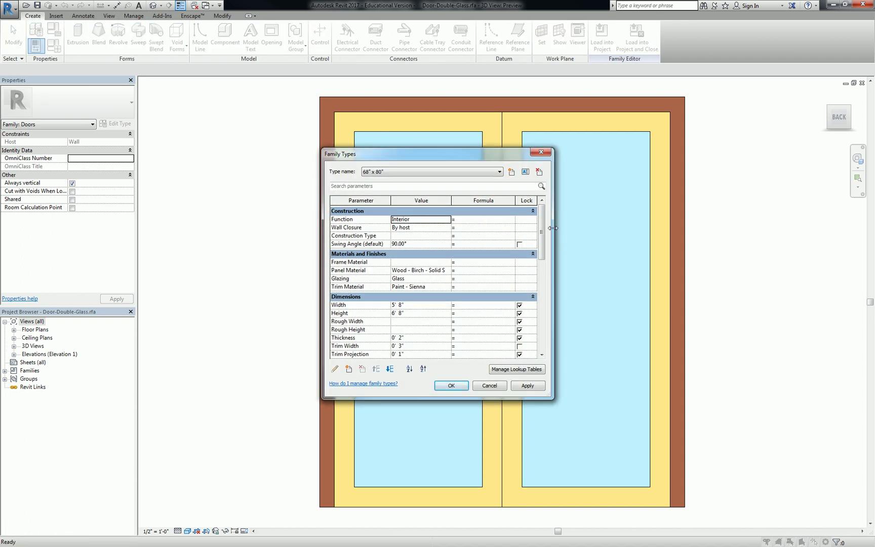
drag(542, 234, 549, 311)
click(376, 289)
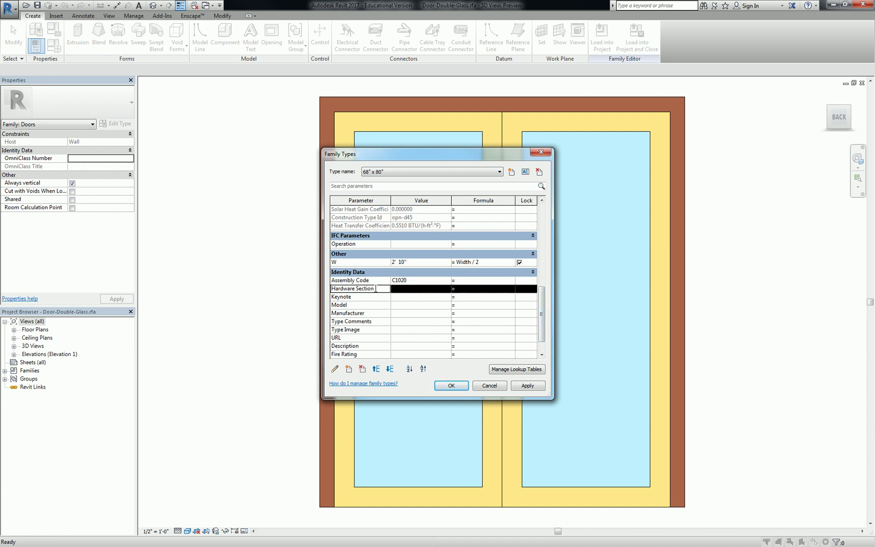
click(362, 369)
click(459, 279)
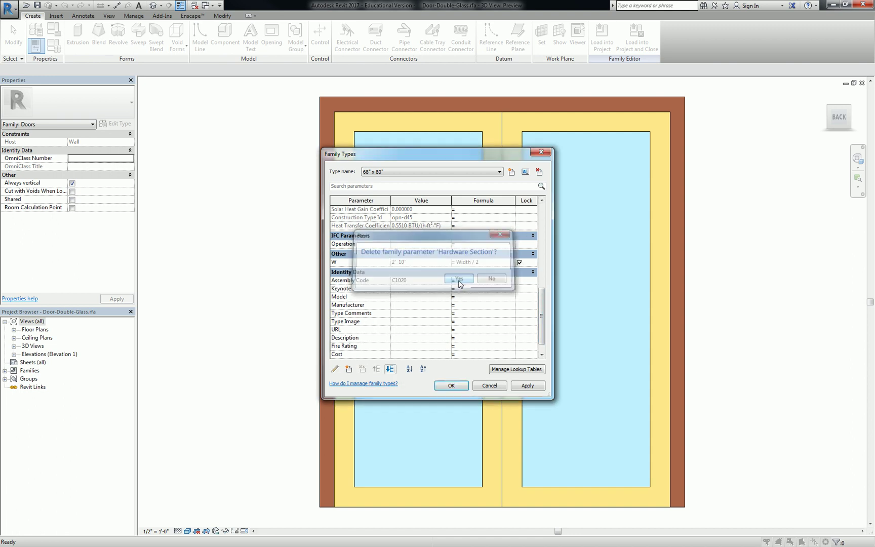
Step: Add the shared parameter Hardware Section from the Doors group to the door family as a type parameter
drag(538, 330, 541, 213)
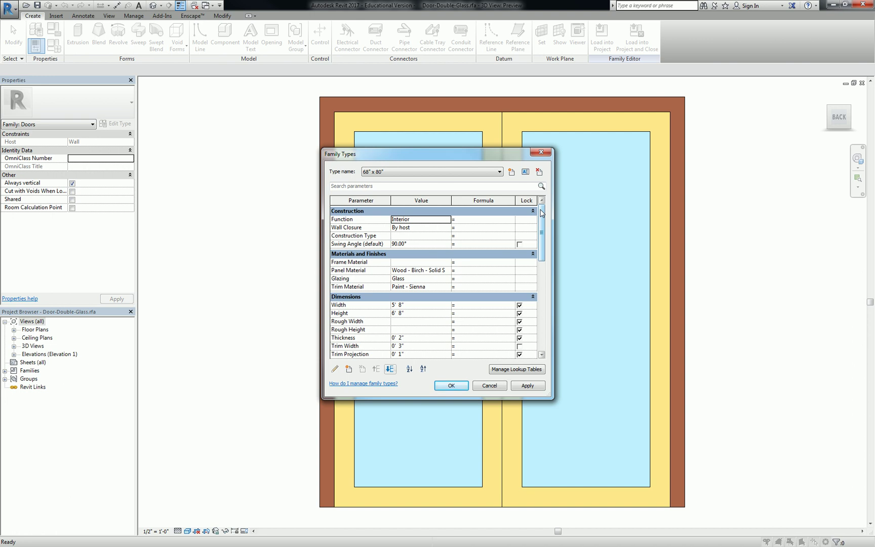
click(348, 368)
click(372, 143)
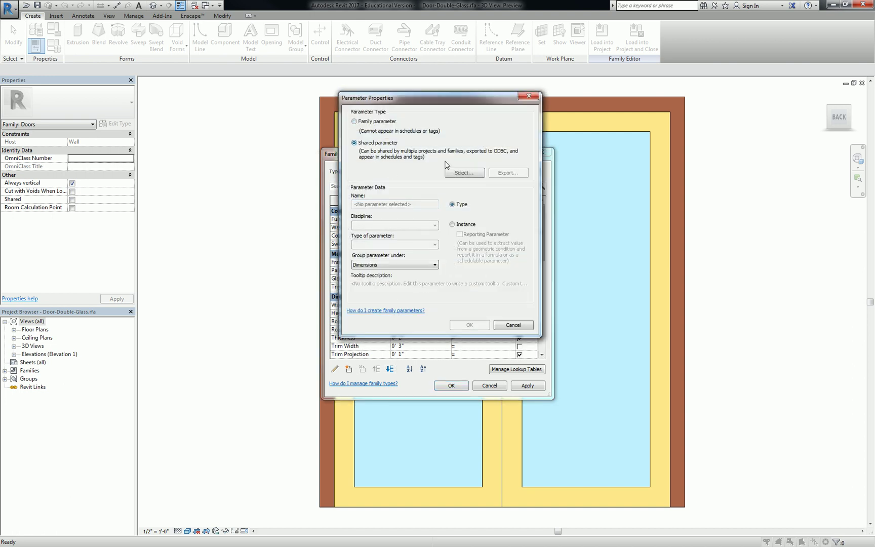
click(461, 172)
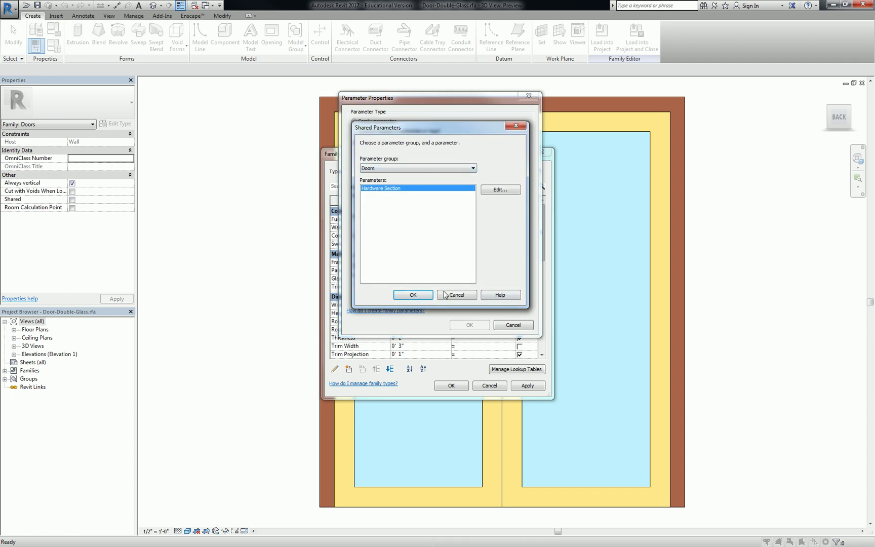
click(413, 295)
click(470, 325)
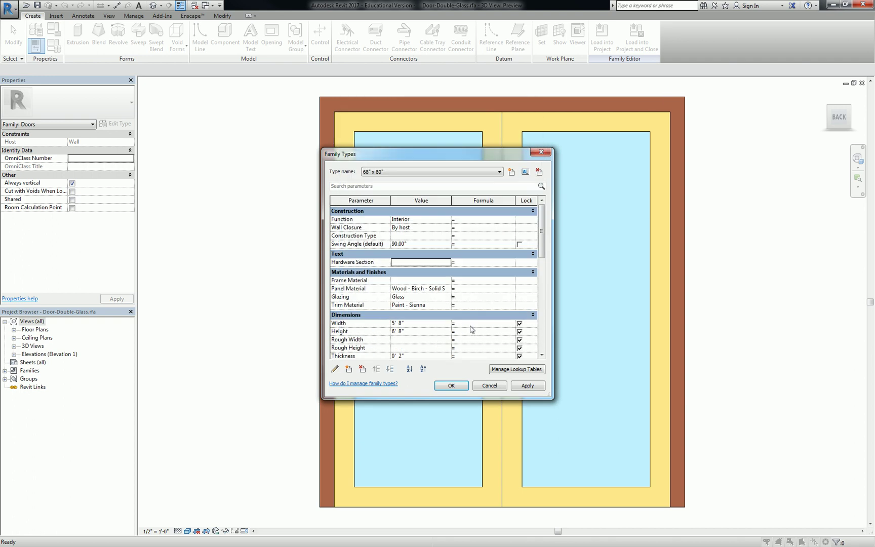
Step: Set Hardware Section to "09 0010 - A" for the 68" x 80" type and accept the family types
click(412, 262)
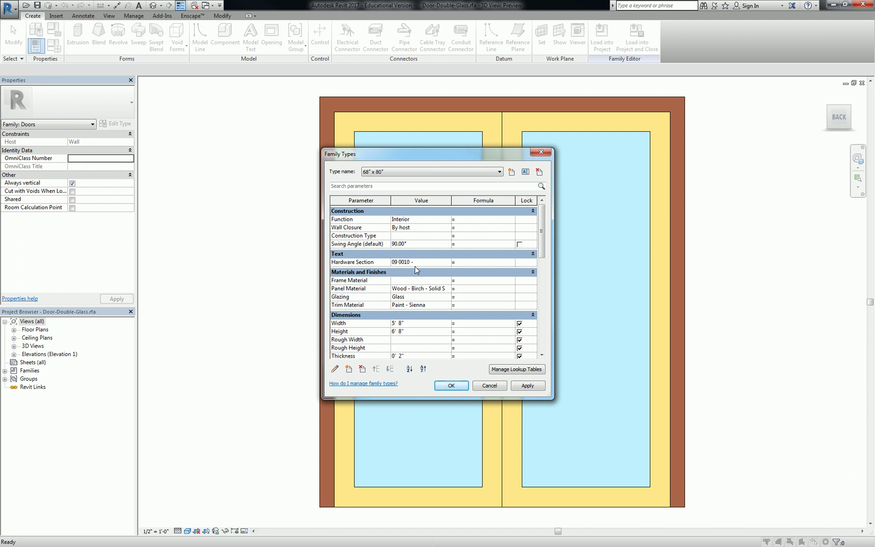
text(A)
key(Tab)
click(452, 386)
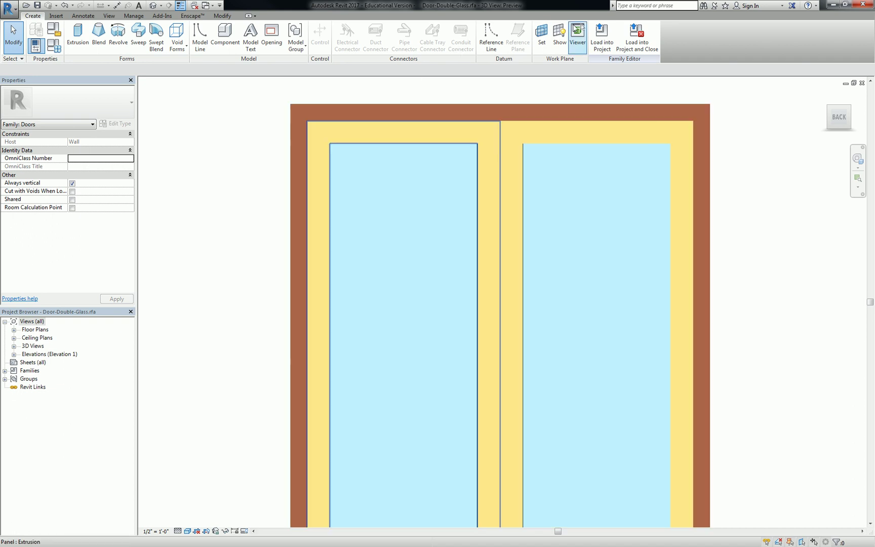
Step: Load the edited Door-Double-Glass family into the Arcadia Residence project
click(602, 35)
click(414, 345)
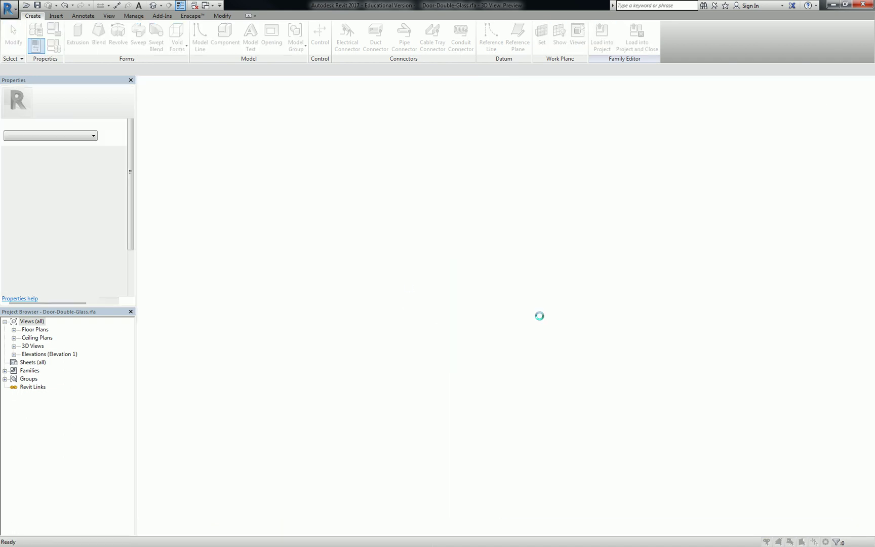
click(432, 255)
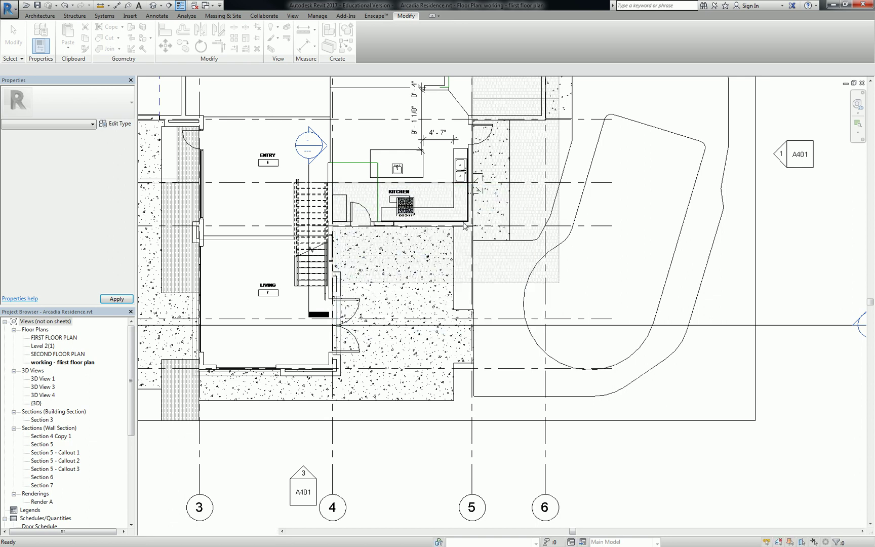
Step: Check the Hardware Section entry in the type properties of the double glass door beside the living room
click(353, 305)
click(113, 123)
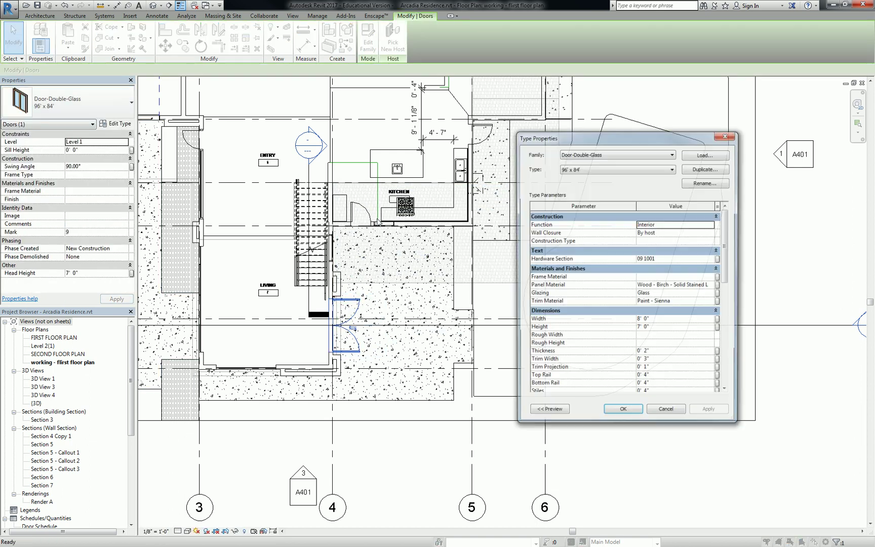
click(656, 259)
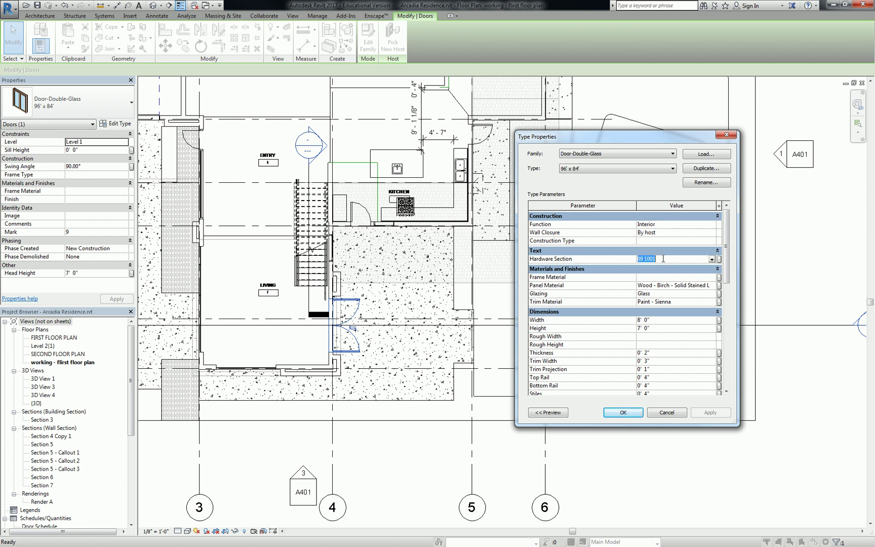
click(622, 414)
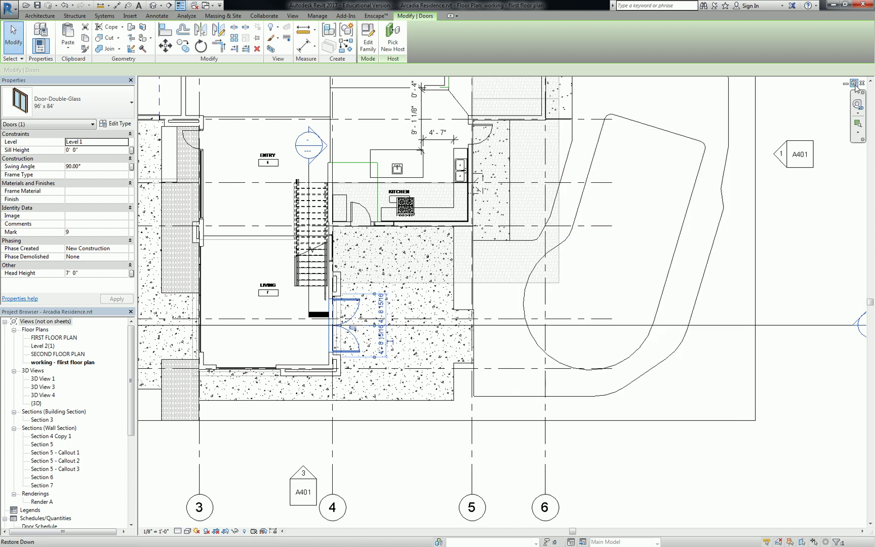
Step: Tile the open views and open the Door Schedule, placing its window over the other views
key(w)
key(t)
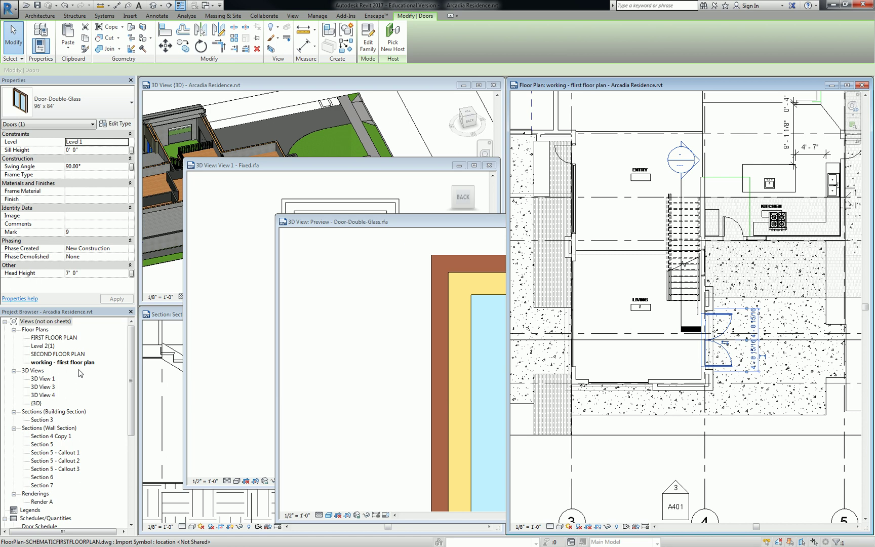
click(65, 363)
scroll(46, 467, down, 1)
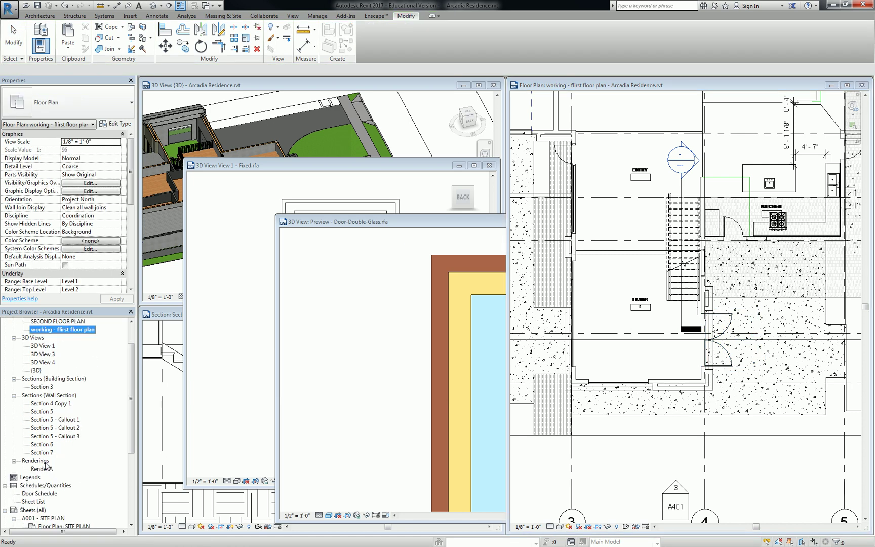
double_click(40, 493)
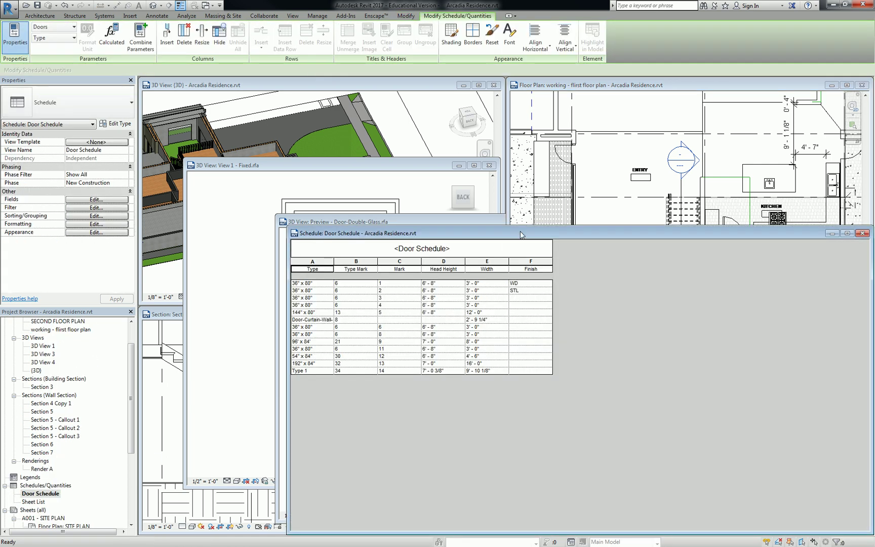
drag(522, 234, 463, 165)
Step: Add the Hardware Section field to the end of the Door Schedule's scheduled fields and select its column
click(83, 199)
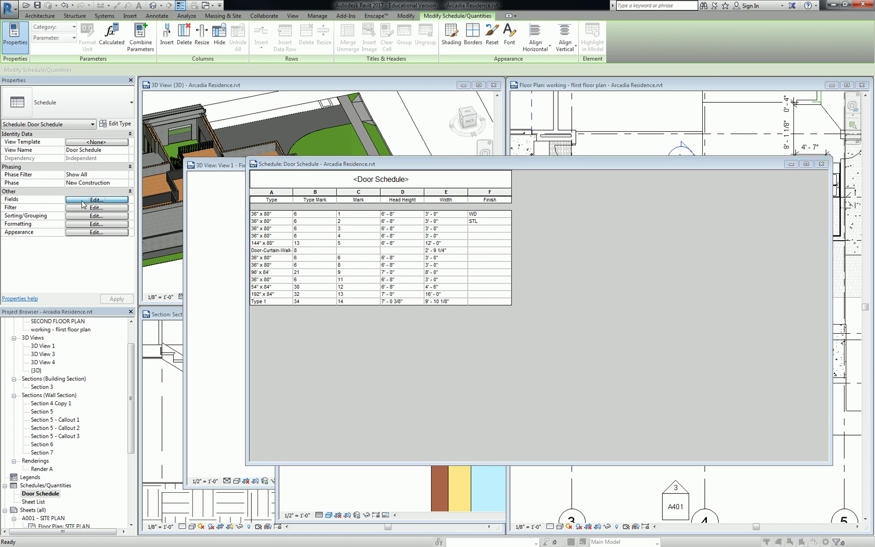
click(296, 270)
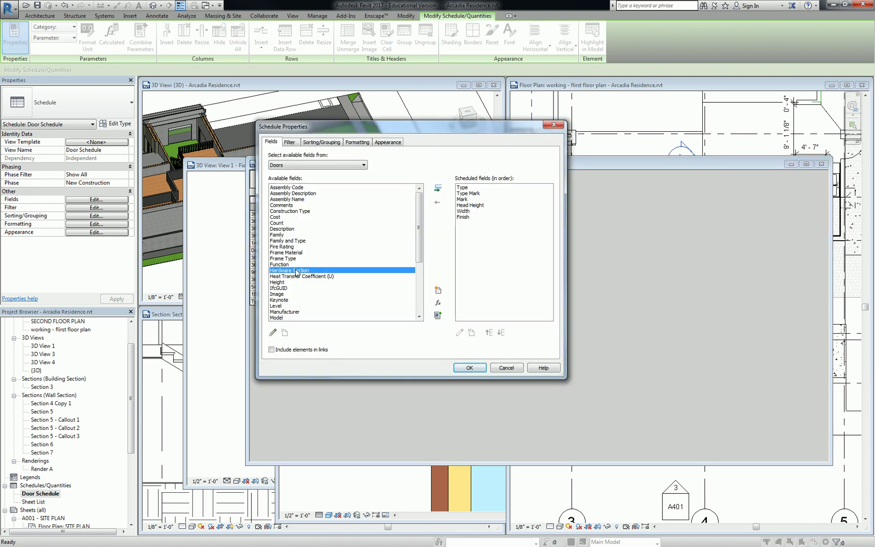
click(438, 189)
click(468, 366)
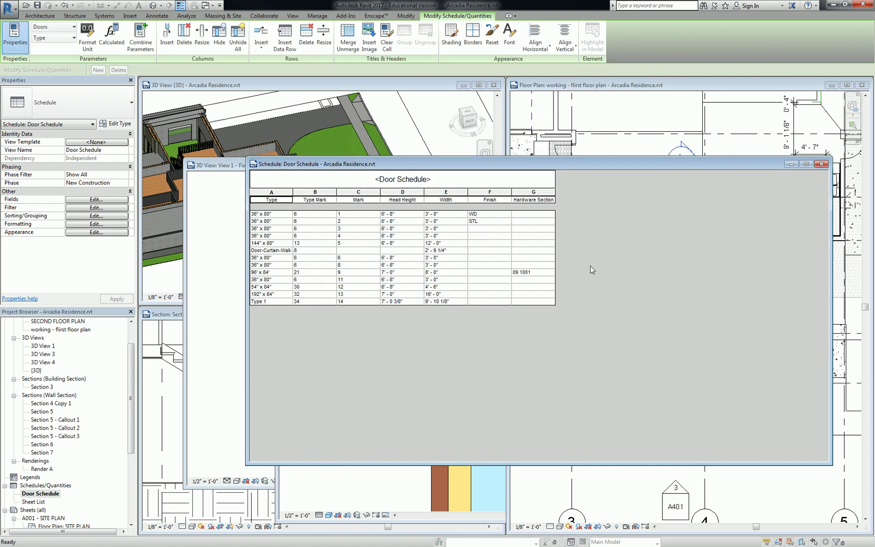
click(537, 200)
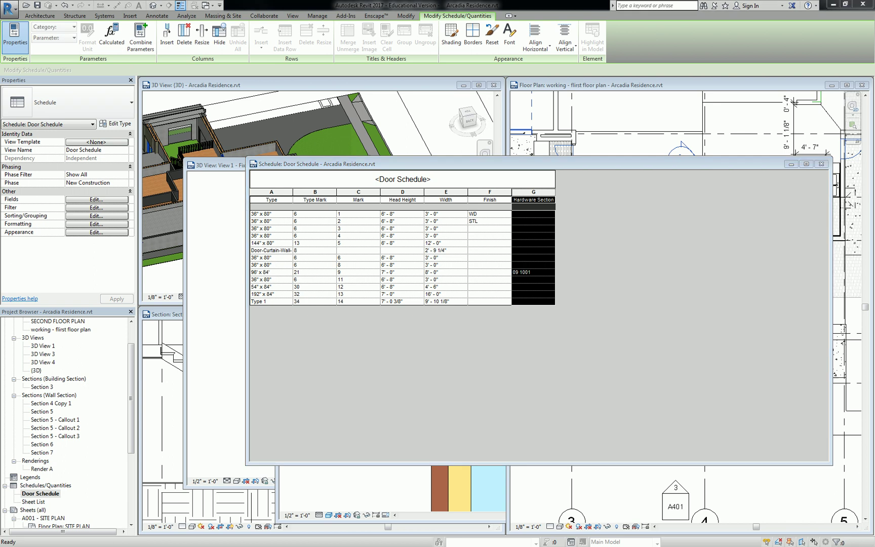
Step: Switch to the parameter comparison workbook in Excel and enlarge the sheet to 180%
key(alt+Tab)
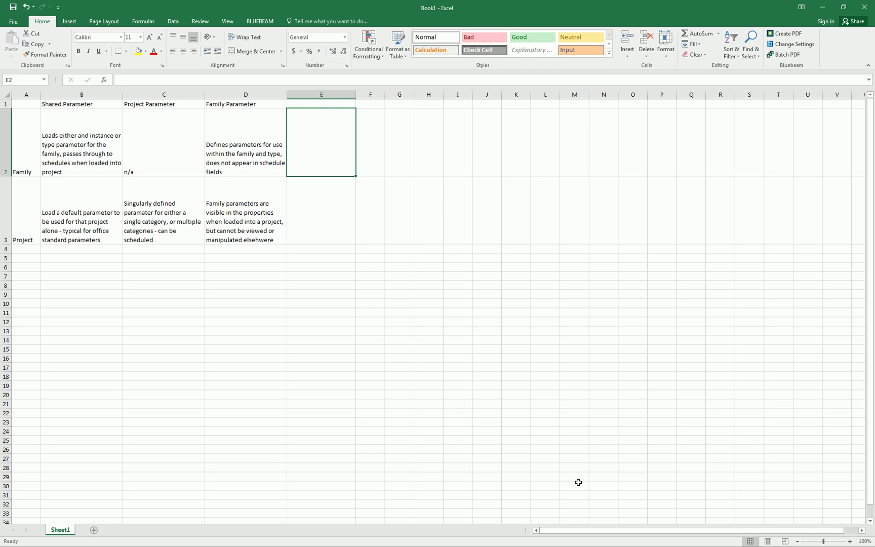
click(852, 541)
click(852, 541)
click(851, 541)
click(851, 541)
click(851, 542)
click(851, 541)
click(852, 541)
click(851, 542)
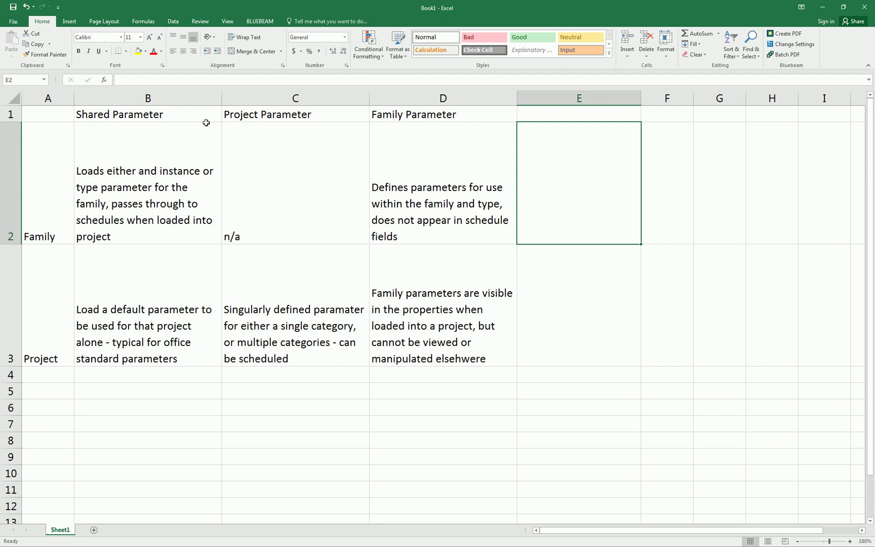
Step: Apply outside borders around the Project Parameter cells C1:C3
drag(249, 113, 248, 337)
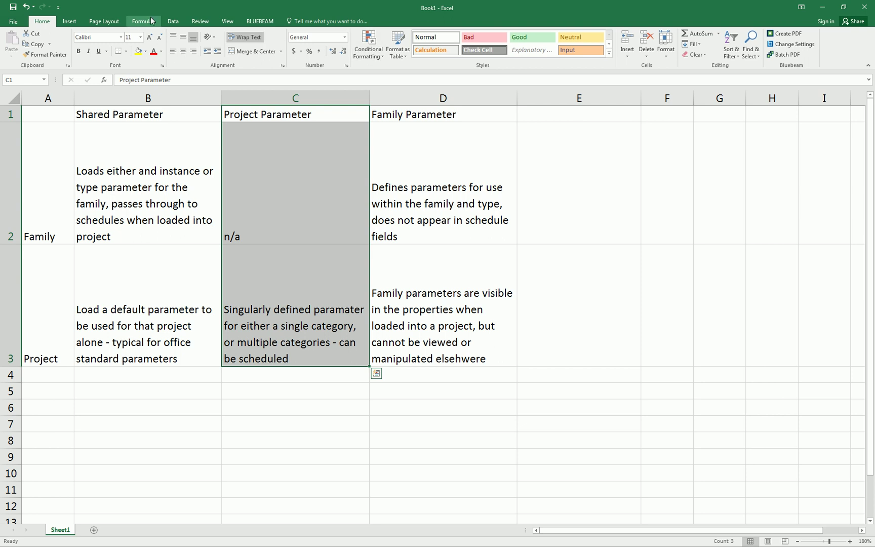
click(104, 21)
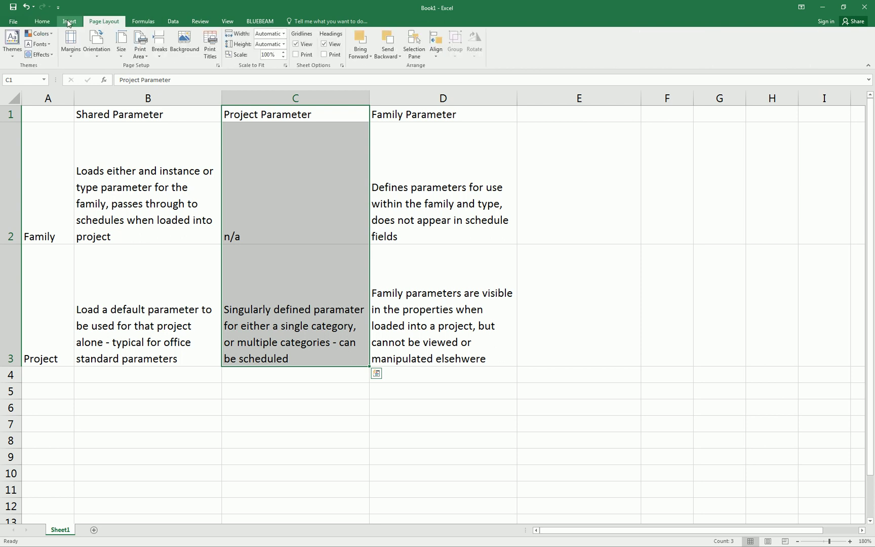
click(49, 23)
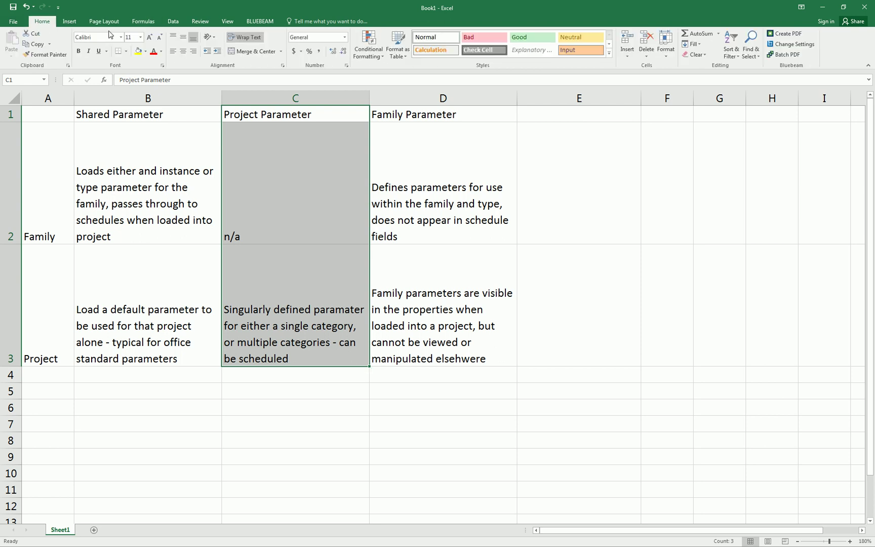
click(126, 51)
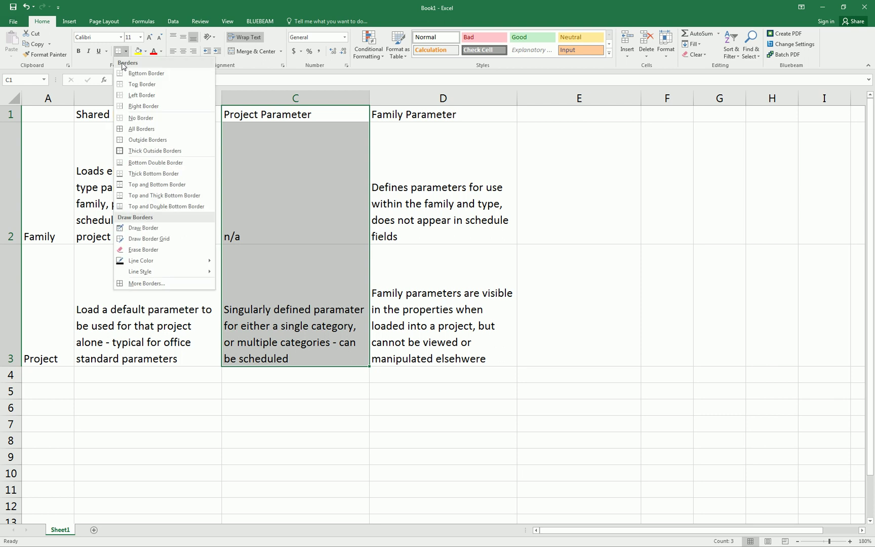
click(148, 139)
click(463, 225)
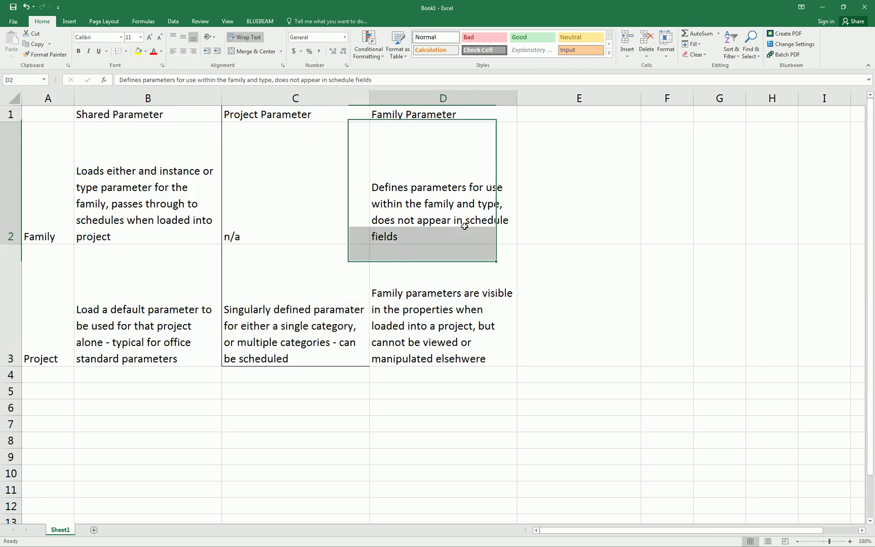
Step: Choose the thickest solid border line style and apply it to the Project Parameter cells C1:C3
drag(272, 115, 273, 309)
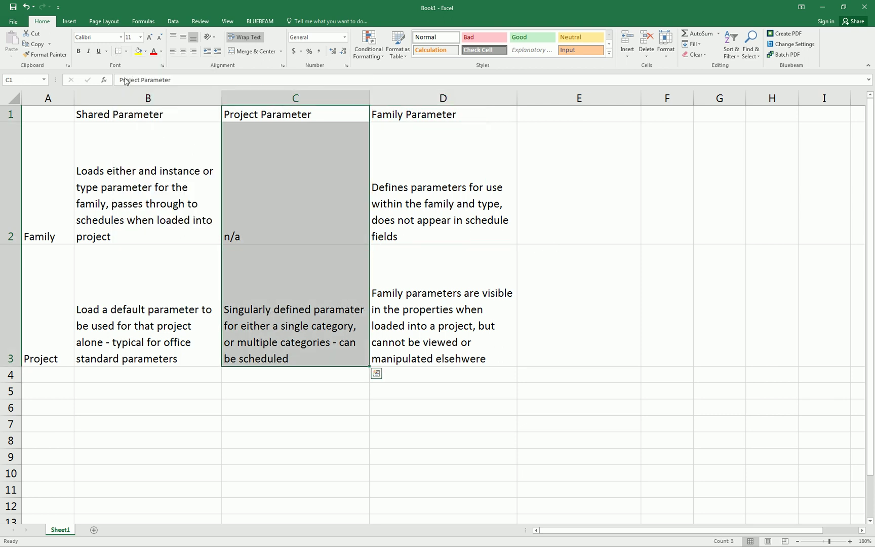
click(126, 52)
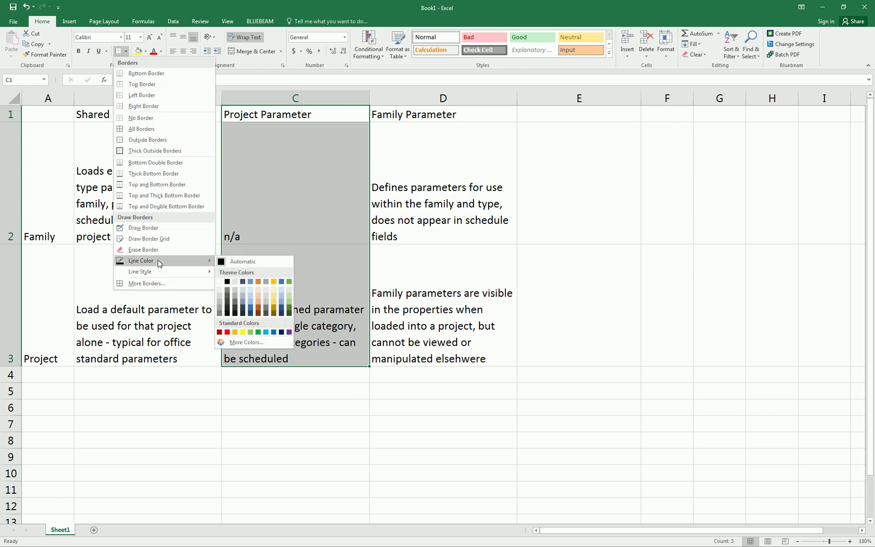
mouse_move(148, 274)
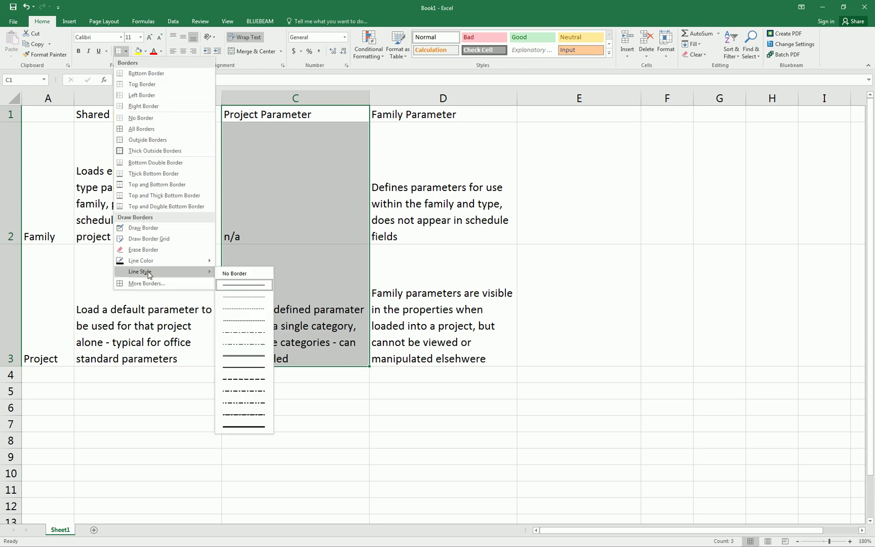
click(256, 428)
click(125, 52)
click(118, 54)
click(303, 313)
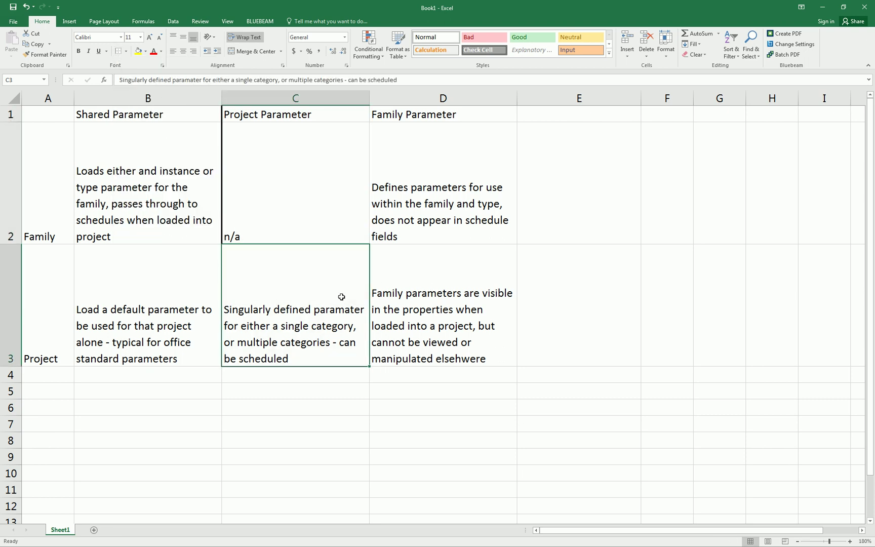
key(Right)
key(Right)
click(144, 109)
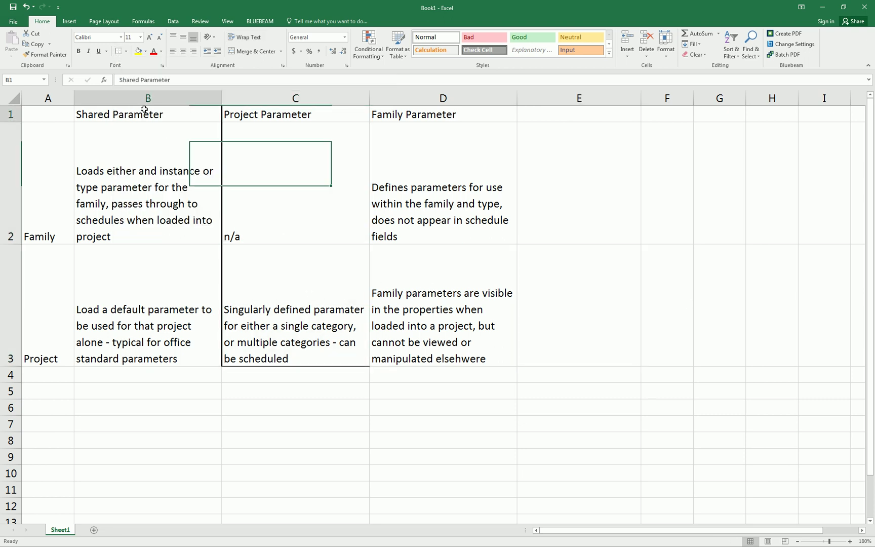
drag(144, 110, 455, 118)
click(529, 160)
click(767, 253)
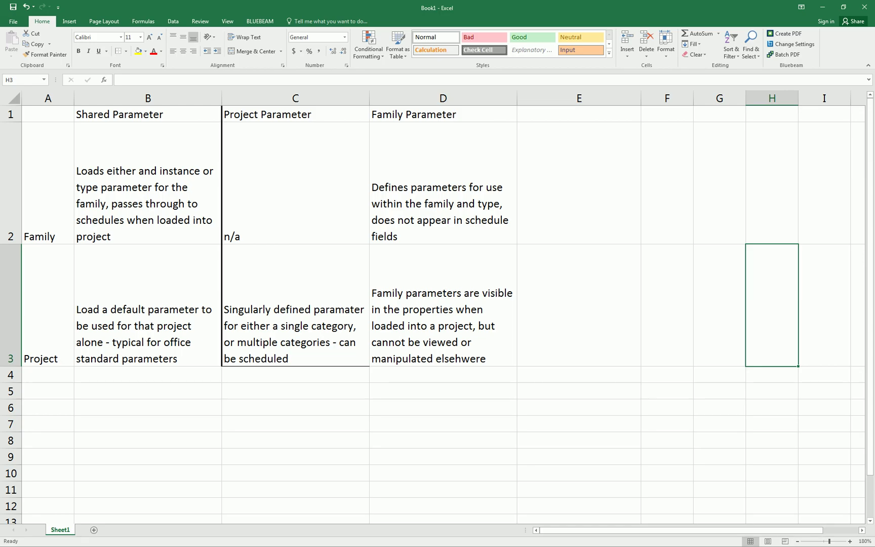
Step: Switch to Revit, close the Door Schedule, and examine the type properties of the Living room's double glass door in the floor plan
key(alt+Tab)
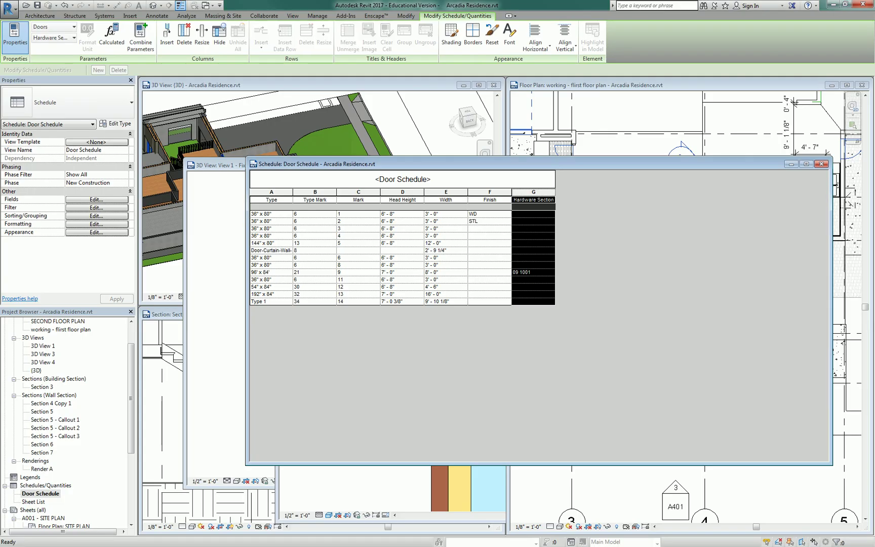
click(820, 164)
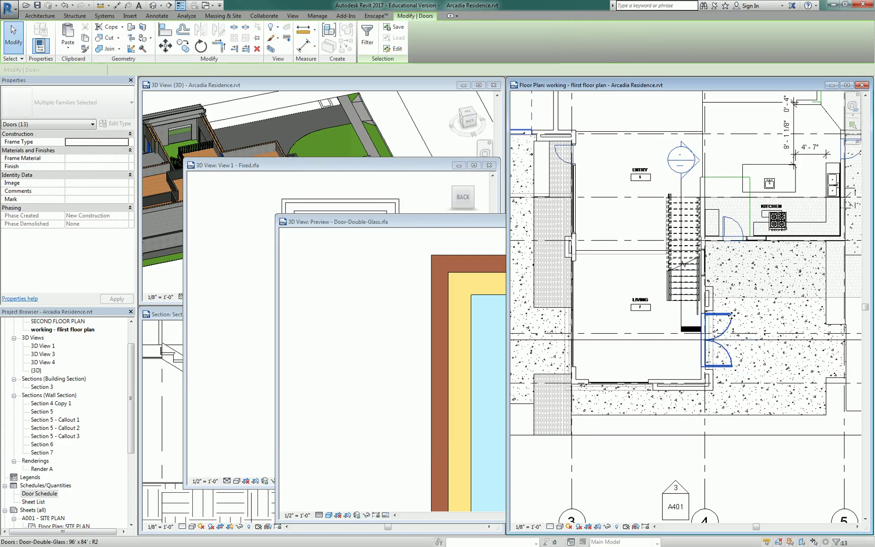
click(730, 314)
click(109, 123)
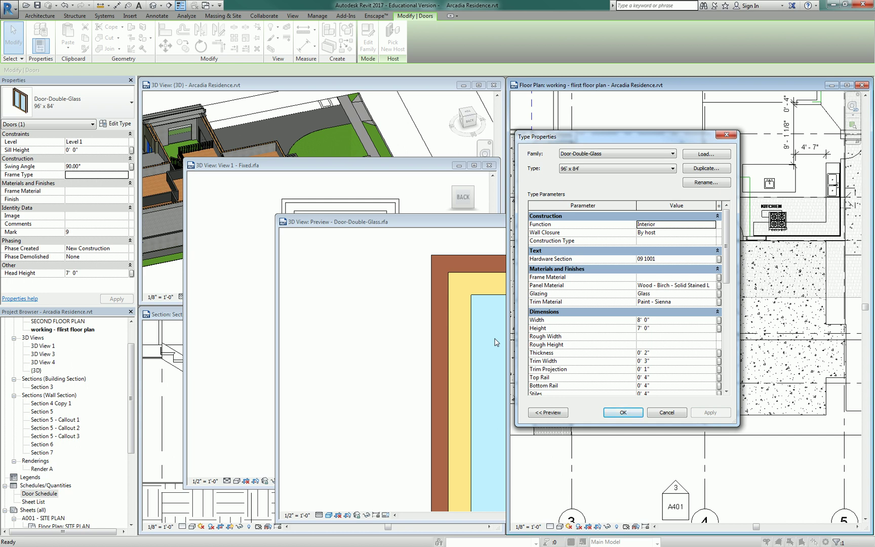
click(726, 134)
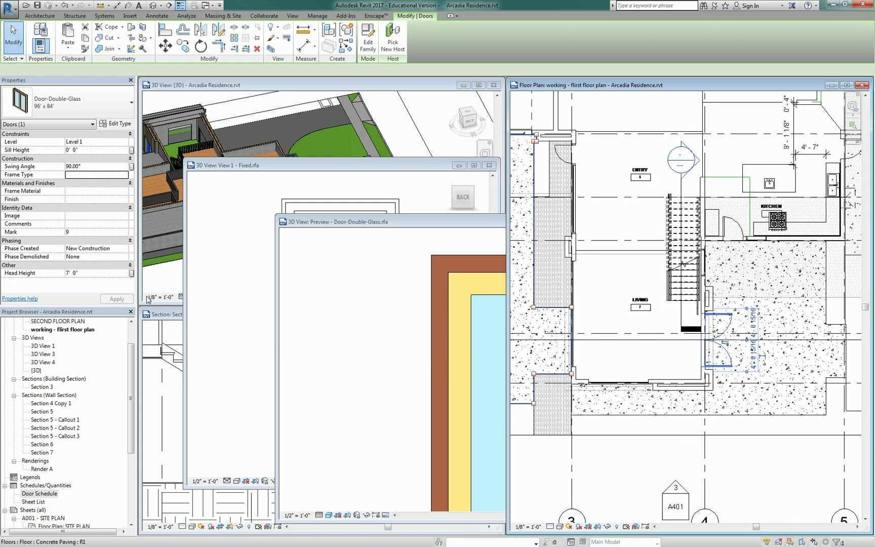
Step: Reopen the Door Schedule and check its full list of available fields for family parameters, leaving the scheduled fields as they are
double_click(48, 493)
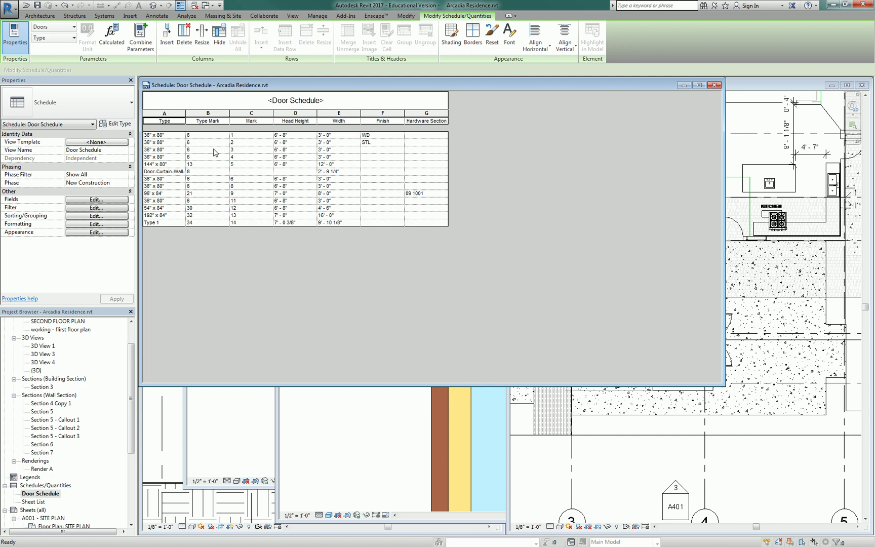
click(96, 199)
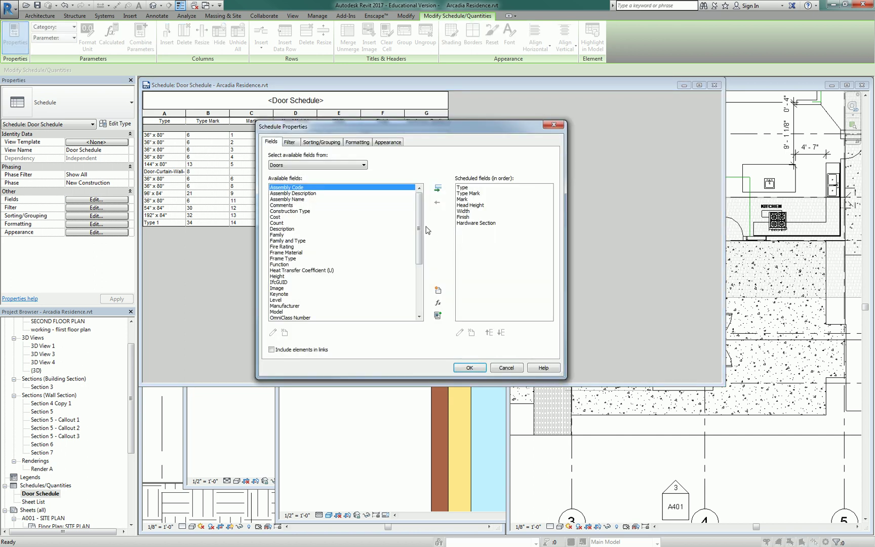
drag(419, 192, 417, 315)
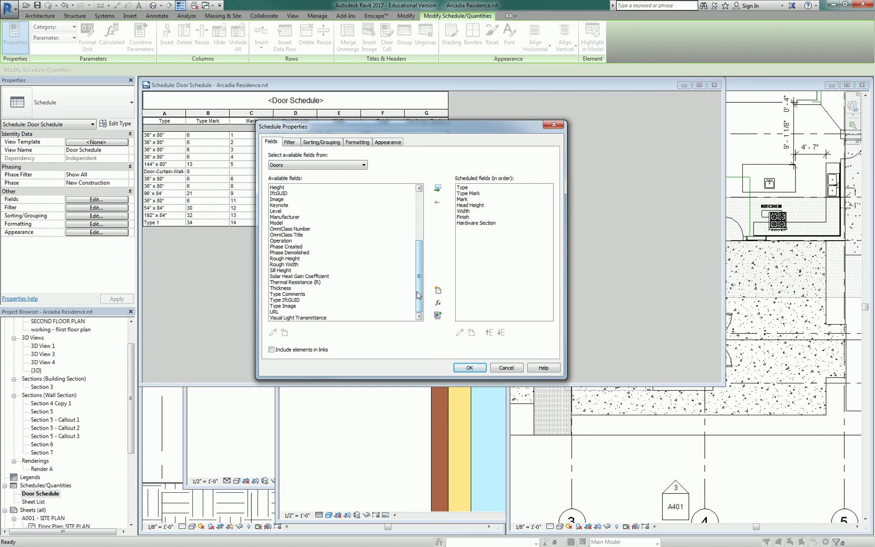
click(554, 125)
Step: Review the type parameters of the Living room's double glass door down to the Other group, and close them
click(742, 225)
click(719, 336)
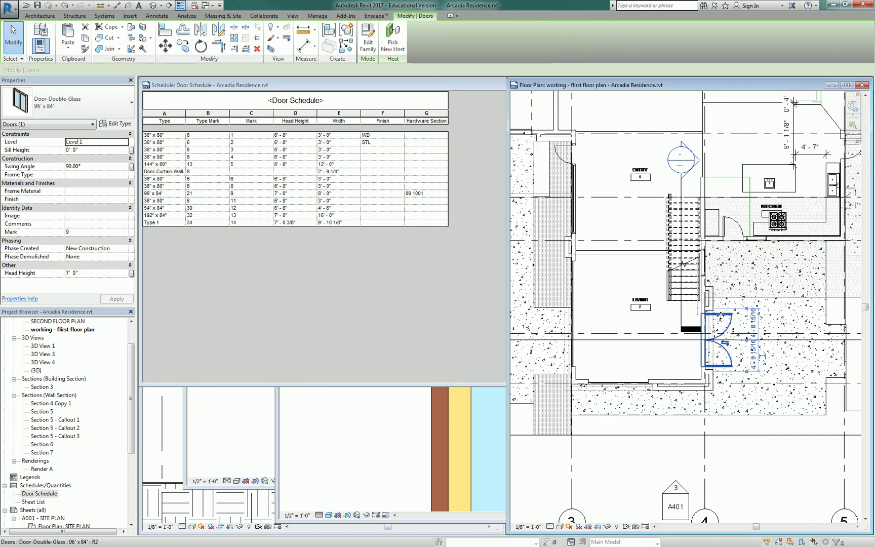
click(120, 124)
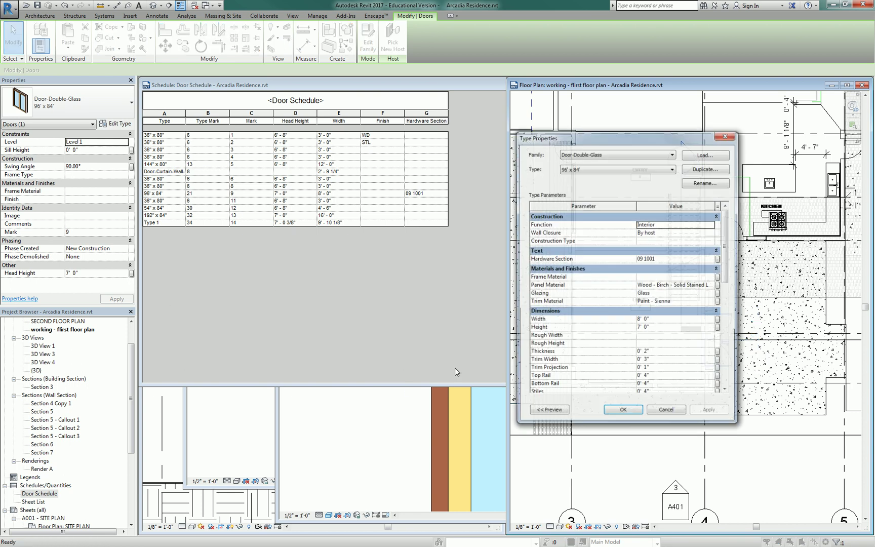
drag(727, 276, 723, 350)
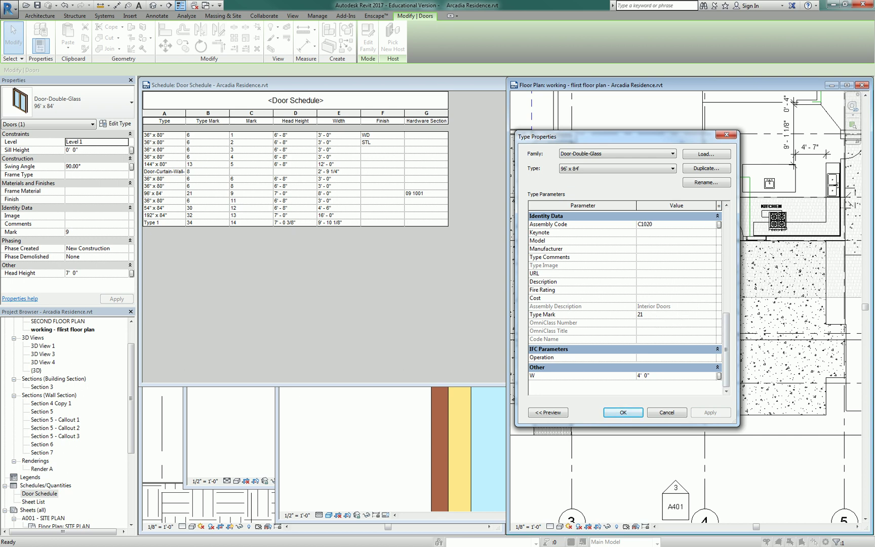
key(Return)
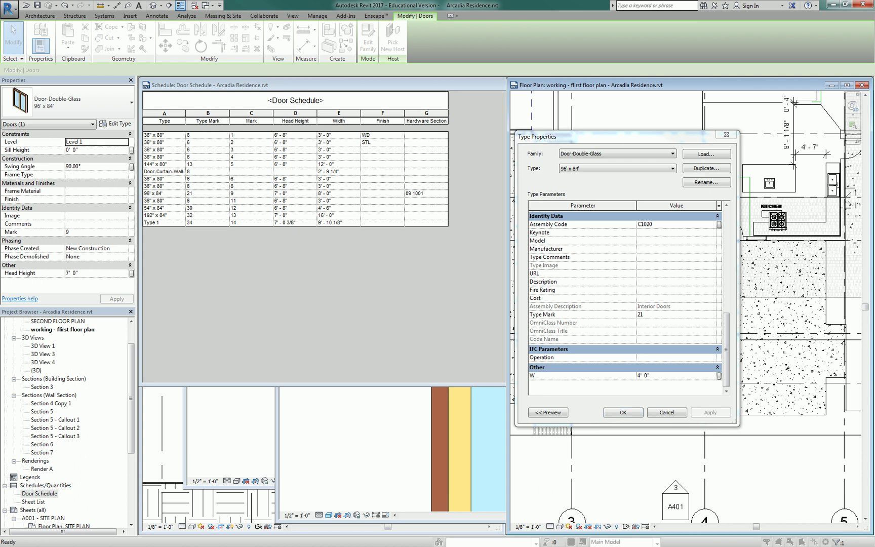